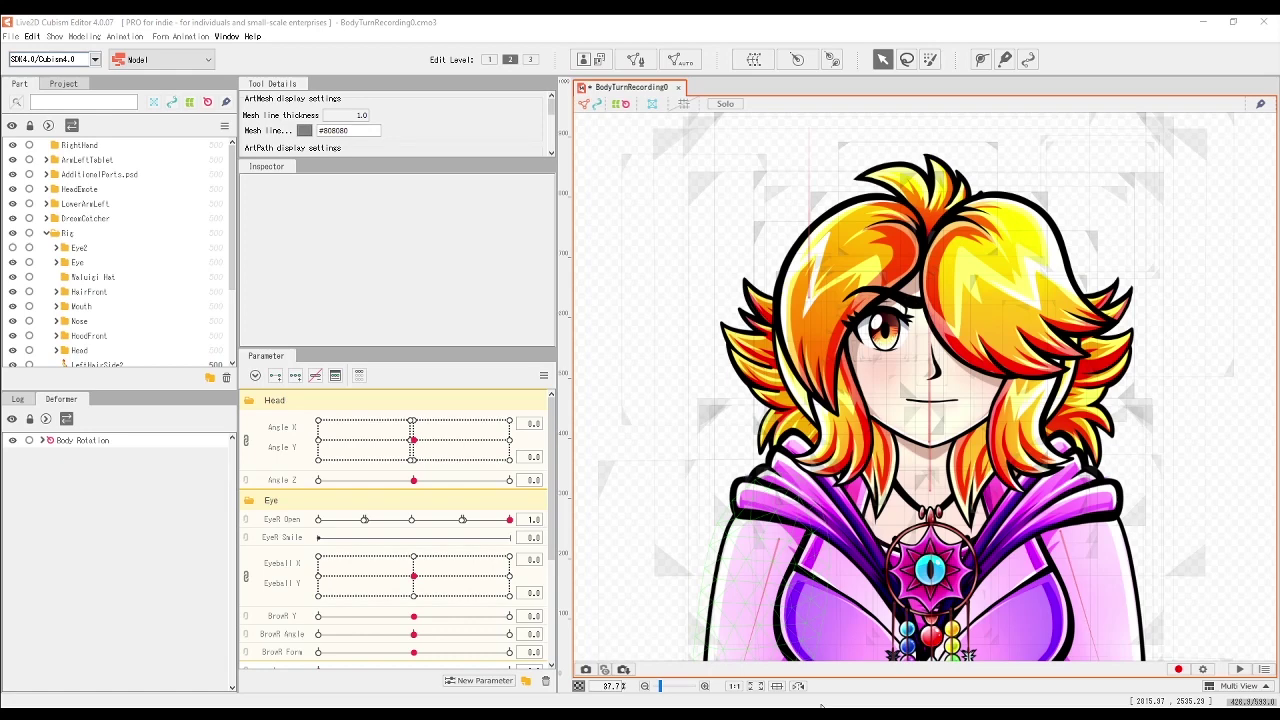
- Switch to File Explorer and look through the motions and YOUTUBELillyFacerig2020.4096 subfolders of the YOUTUBELillyFacerig2020 model folder
left_click(820, 705)
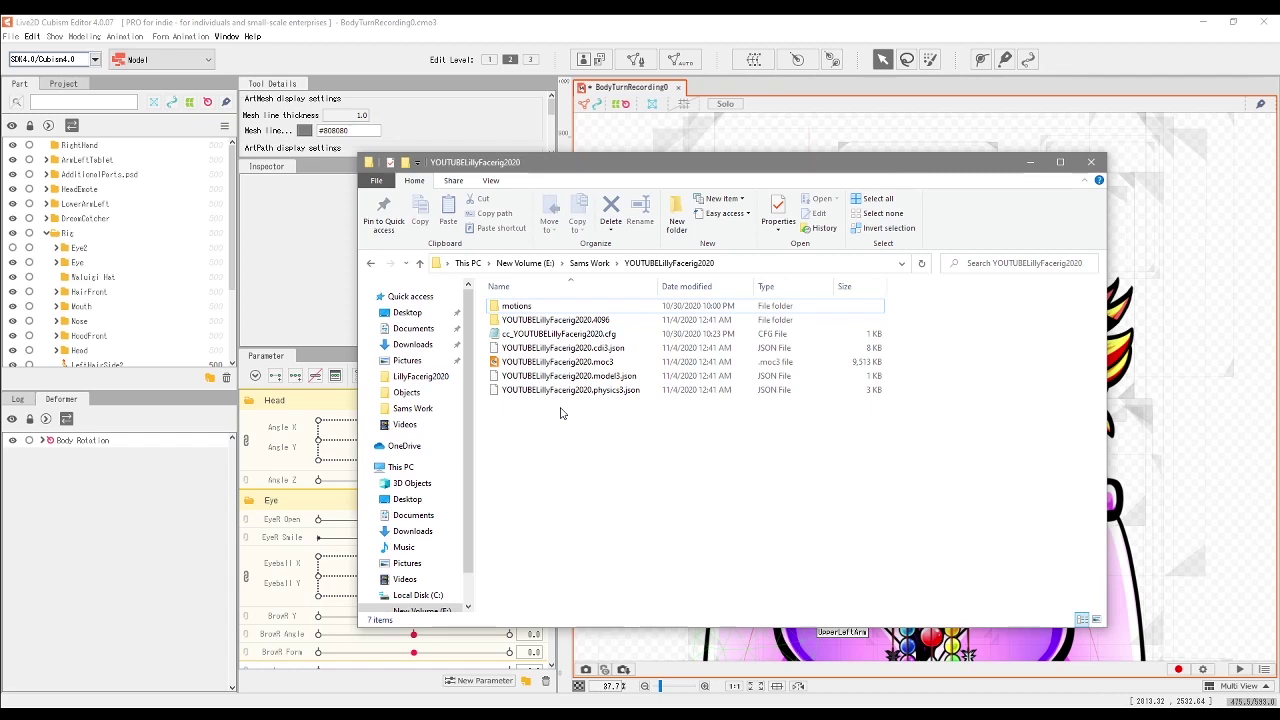
double_click(518, 306)
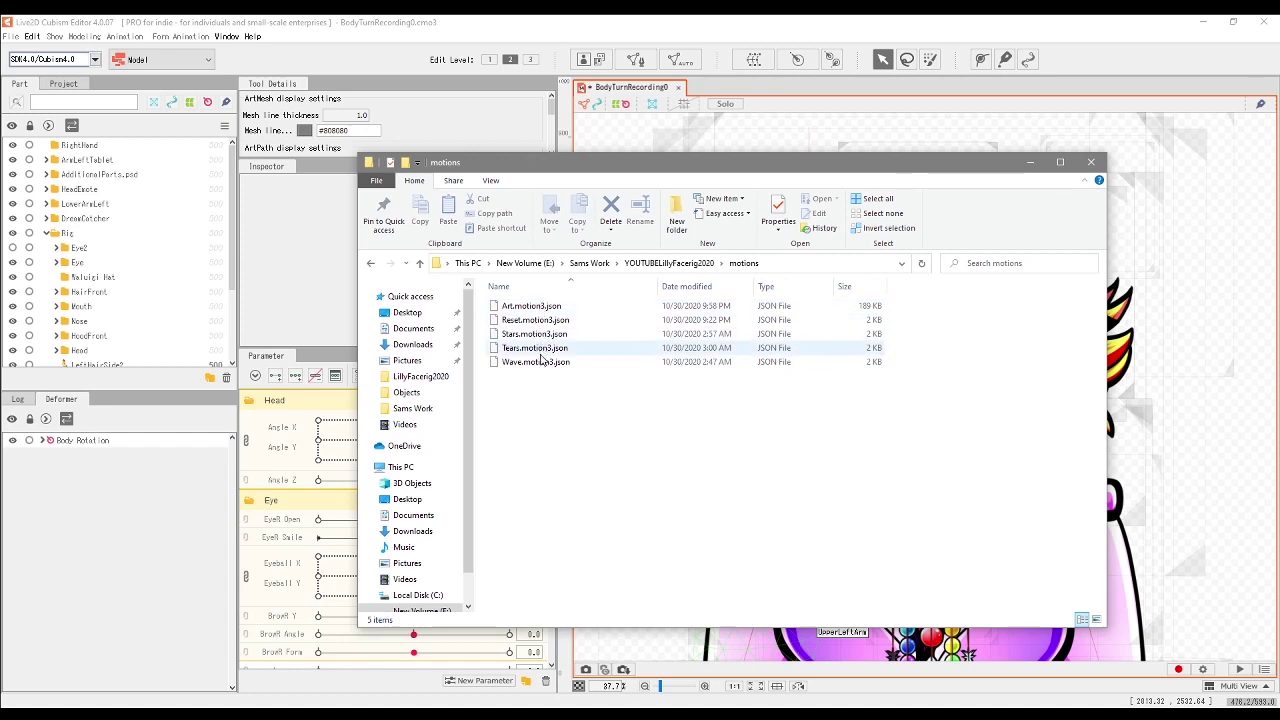
key("alt+Up")
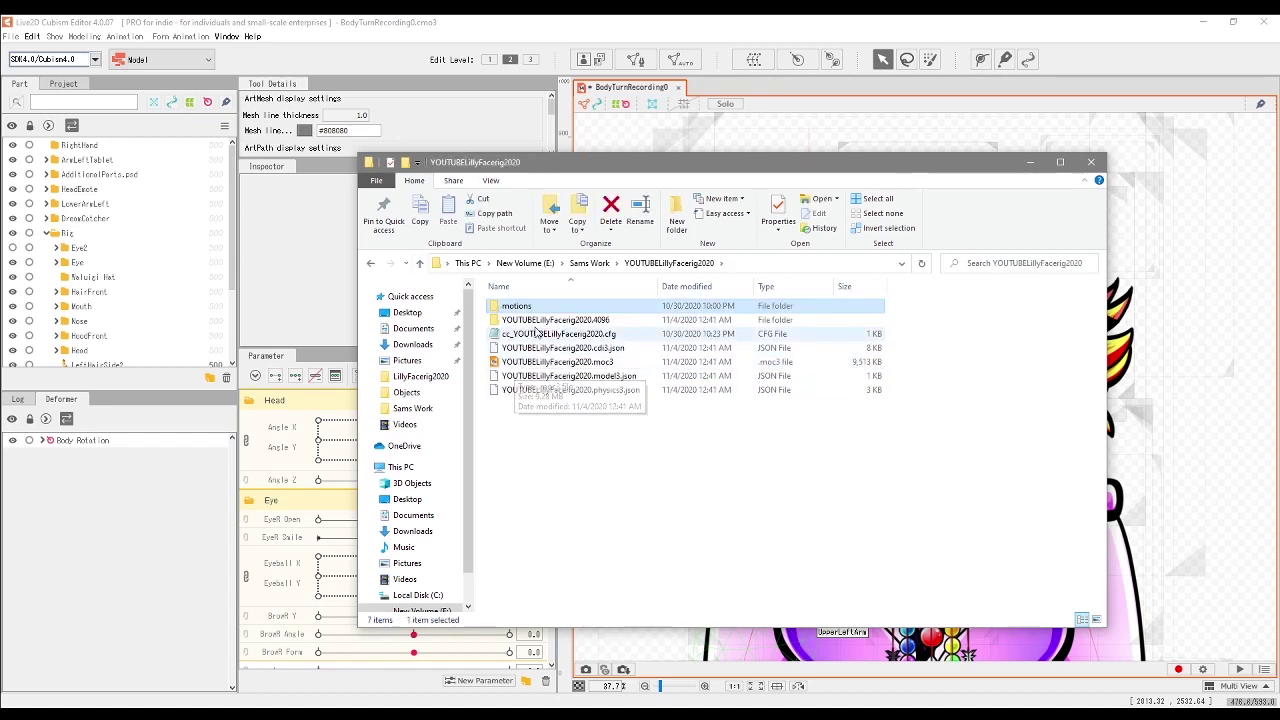
double_click(530, 320)
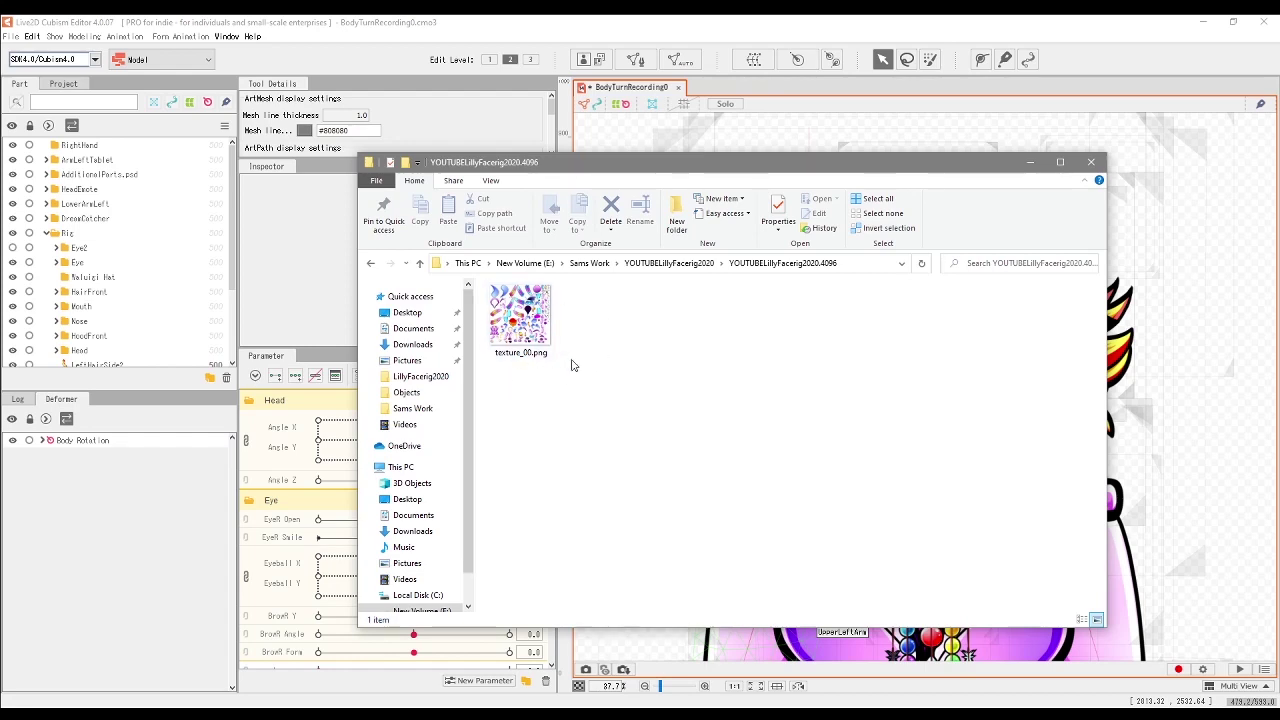
mouse_move(488, 336)
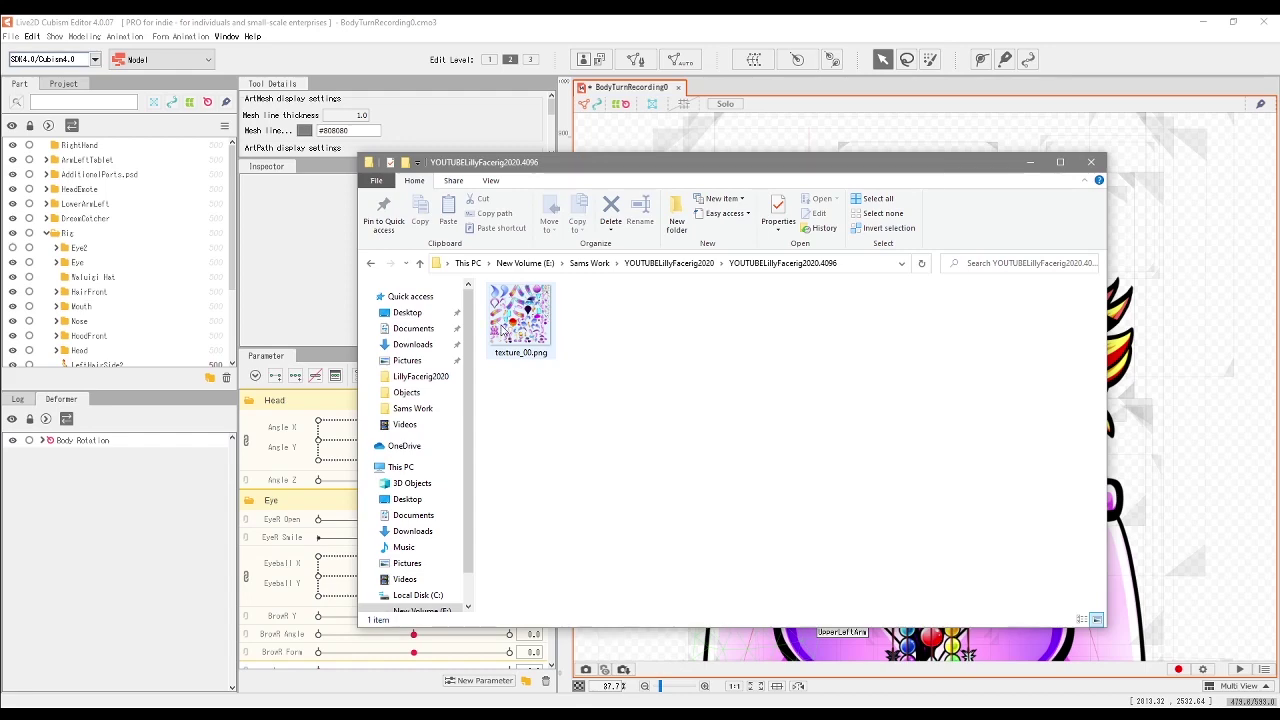
key("BackSpace")
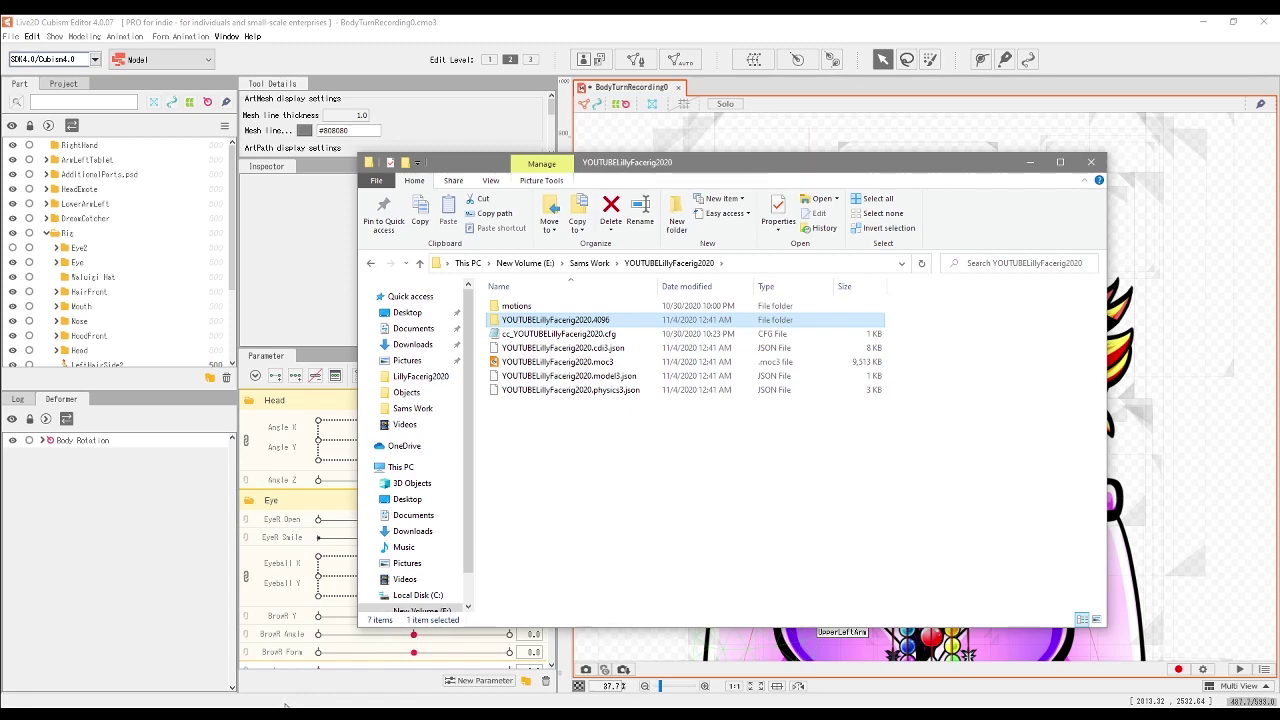
- Open a new blank document in Notepad
left_click(285, 706)
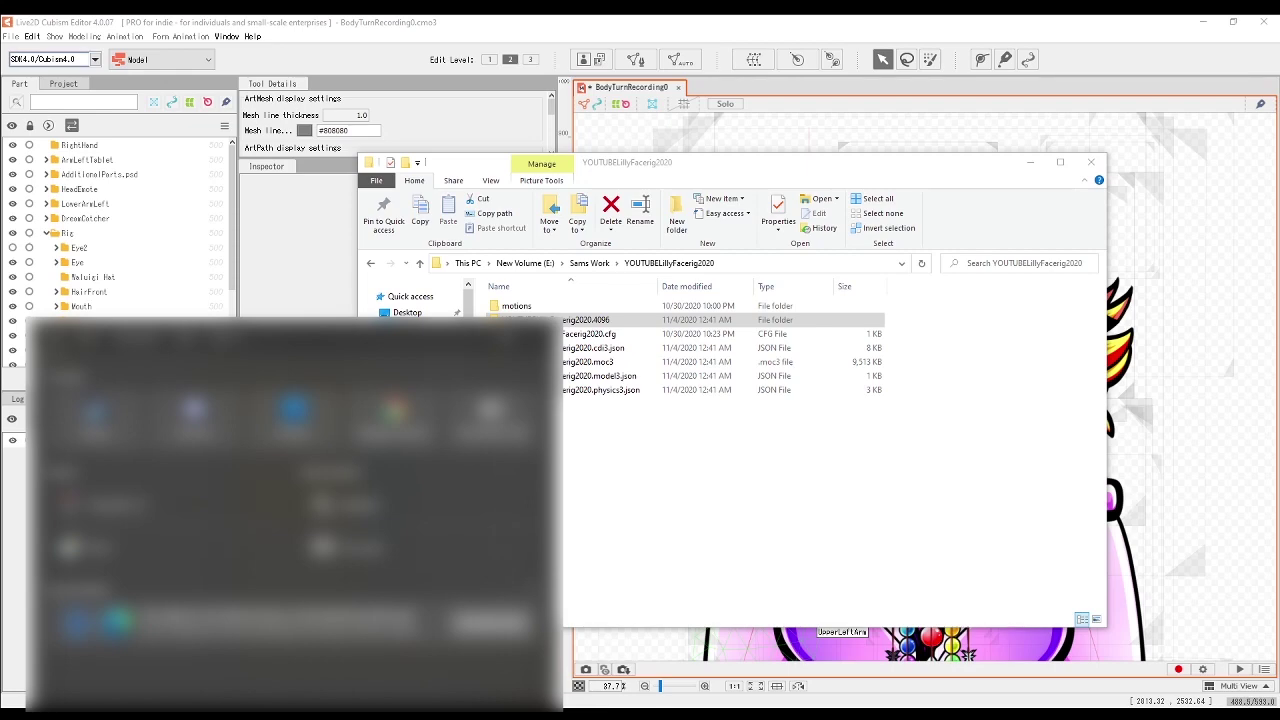
type("note")
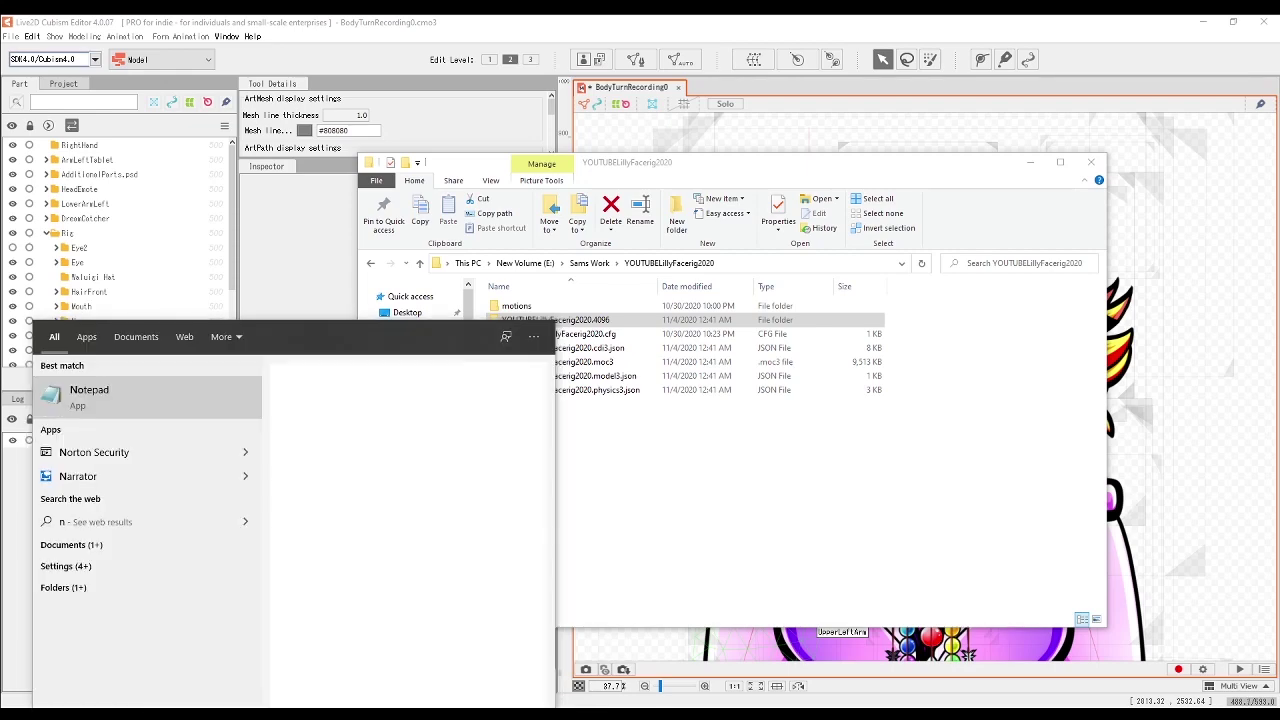
left_click(136, 397)
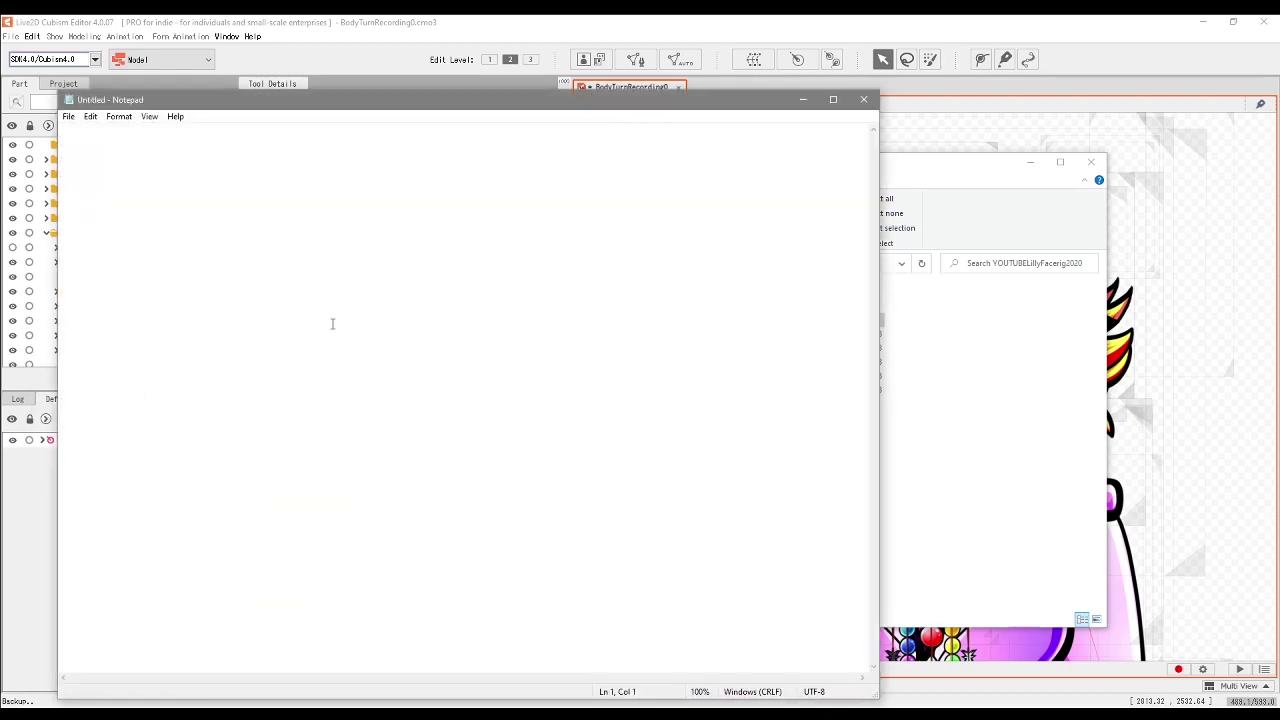
- Save the blank document as cc_YOUTUBELillyFacerig2020.txt in the YOUTUBELillyFacerig2020 folder and close Notepad
key("ctrl+s")
left_click_drag(176, 111, 354, 116)
left_click(313, 394)
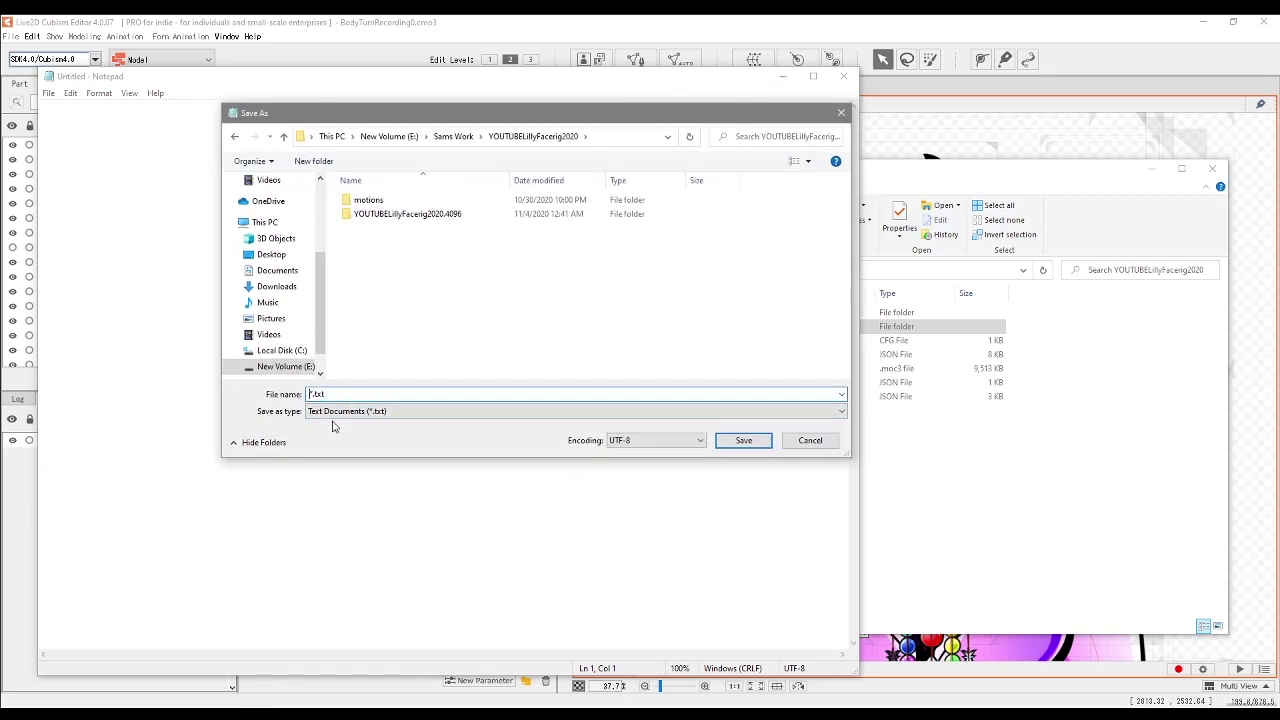
left_click(310, 394)
type("cc_")
type("YOUTUBELillyFacerig2020")
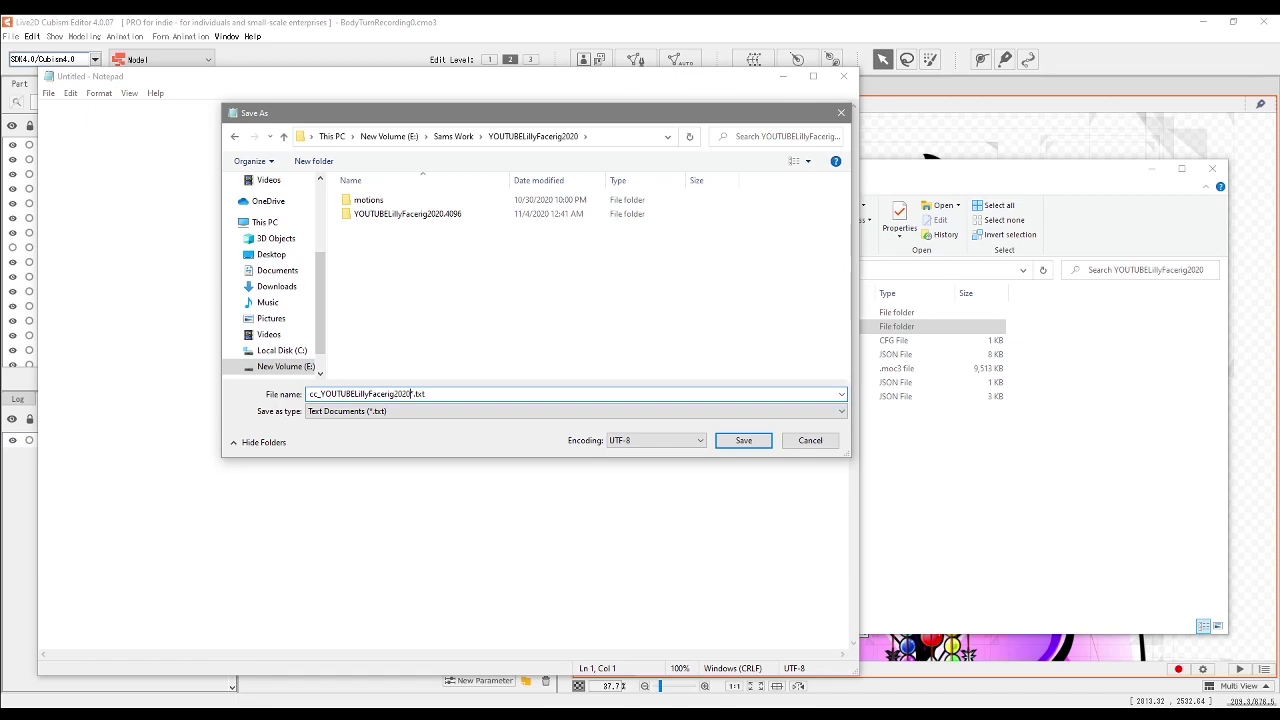
key("ctrl+a")
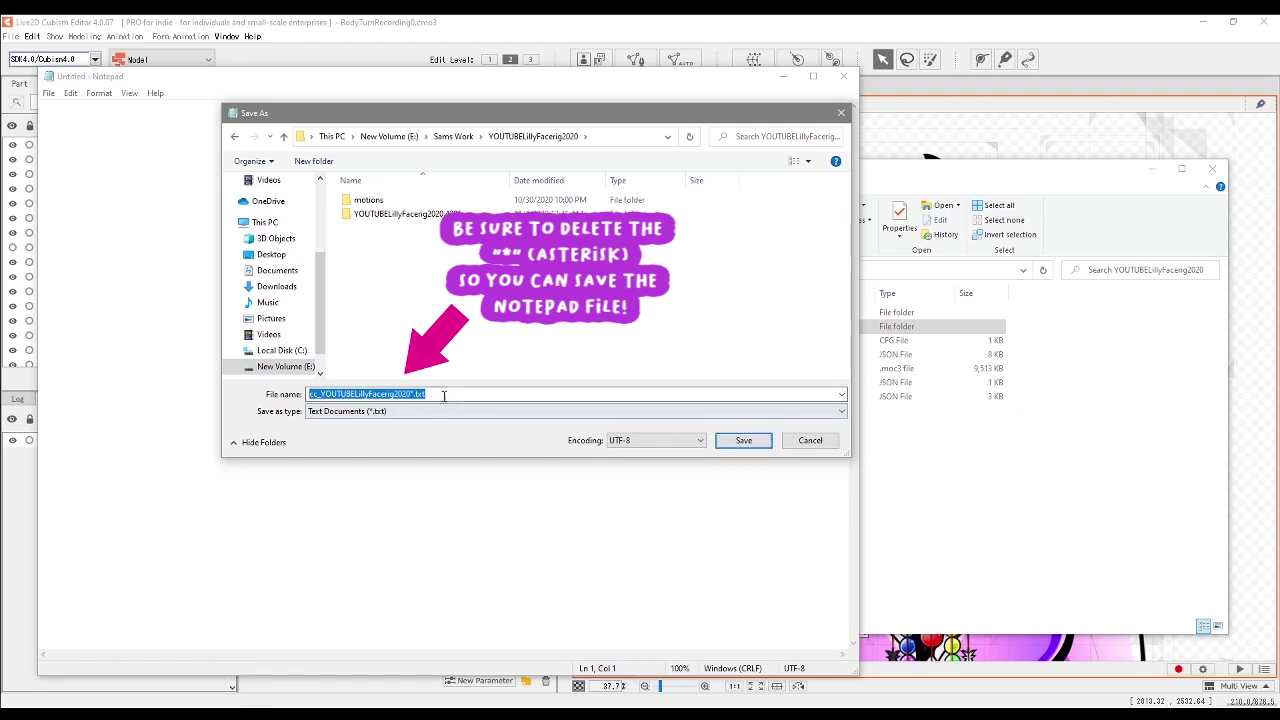
key("Right")
key("Left")
key("Left")
key("Left")
key("Left")
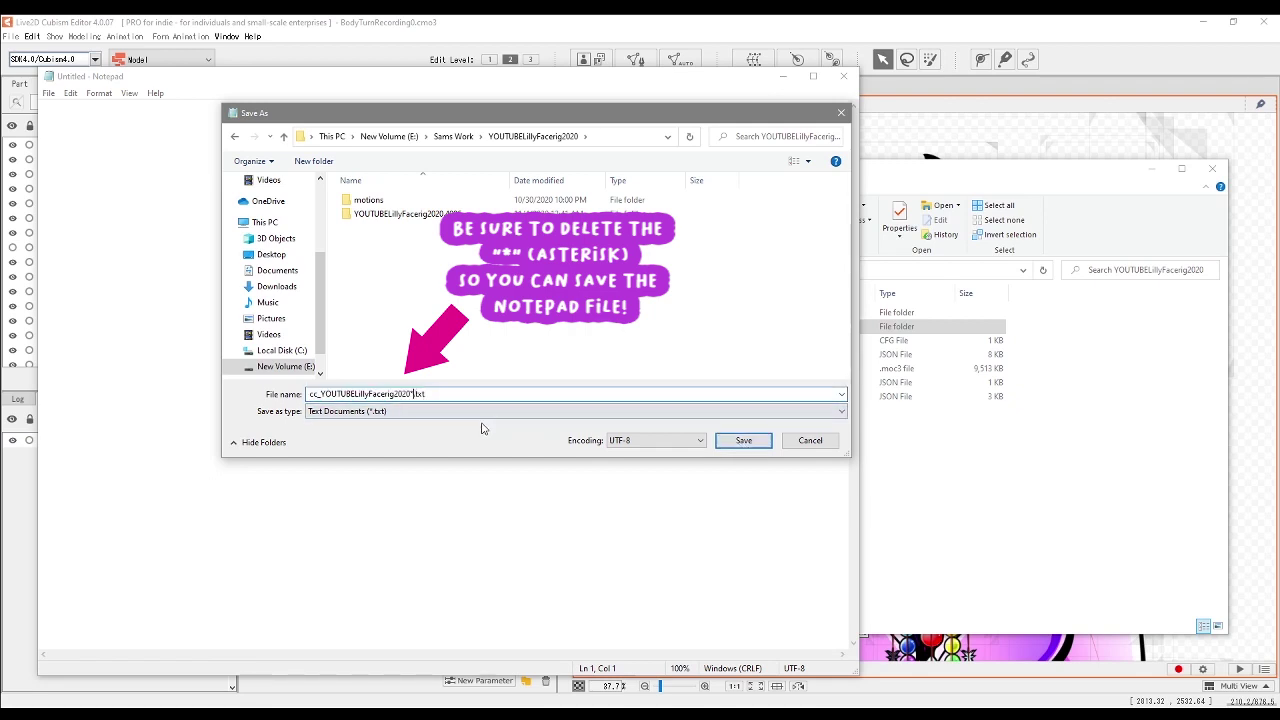
key("BackSpace")
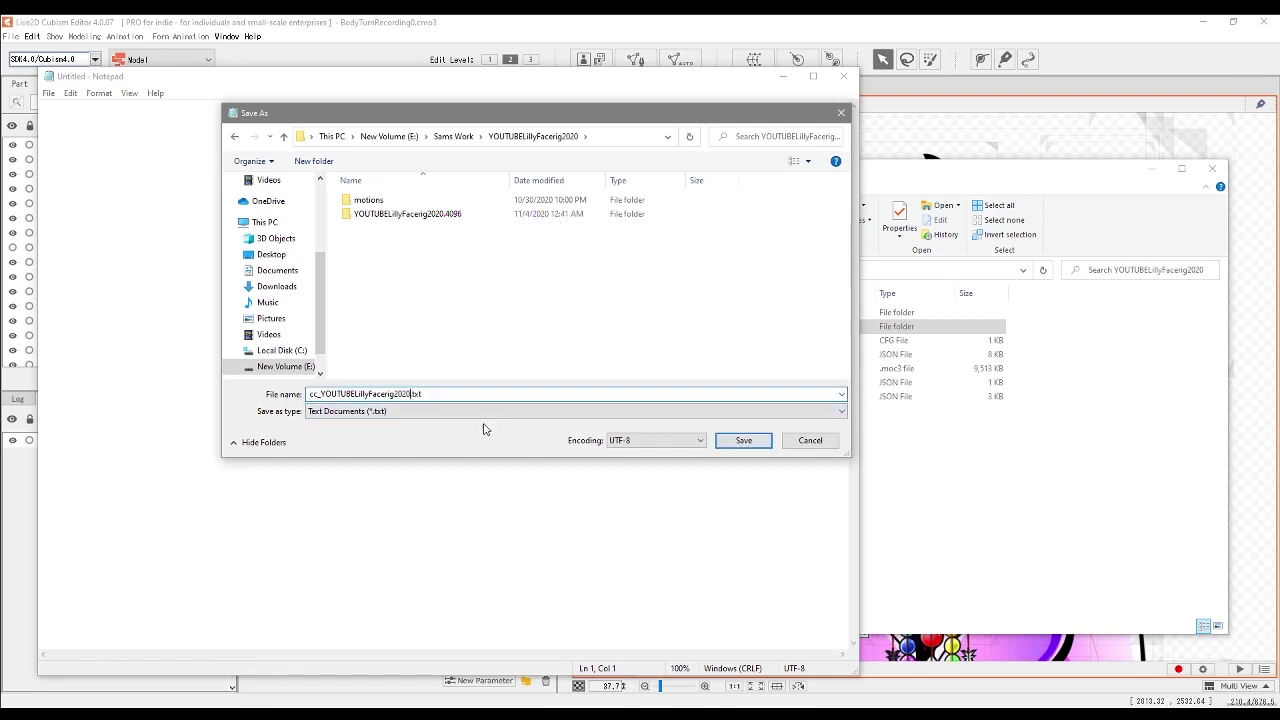
left_click(744, 441)
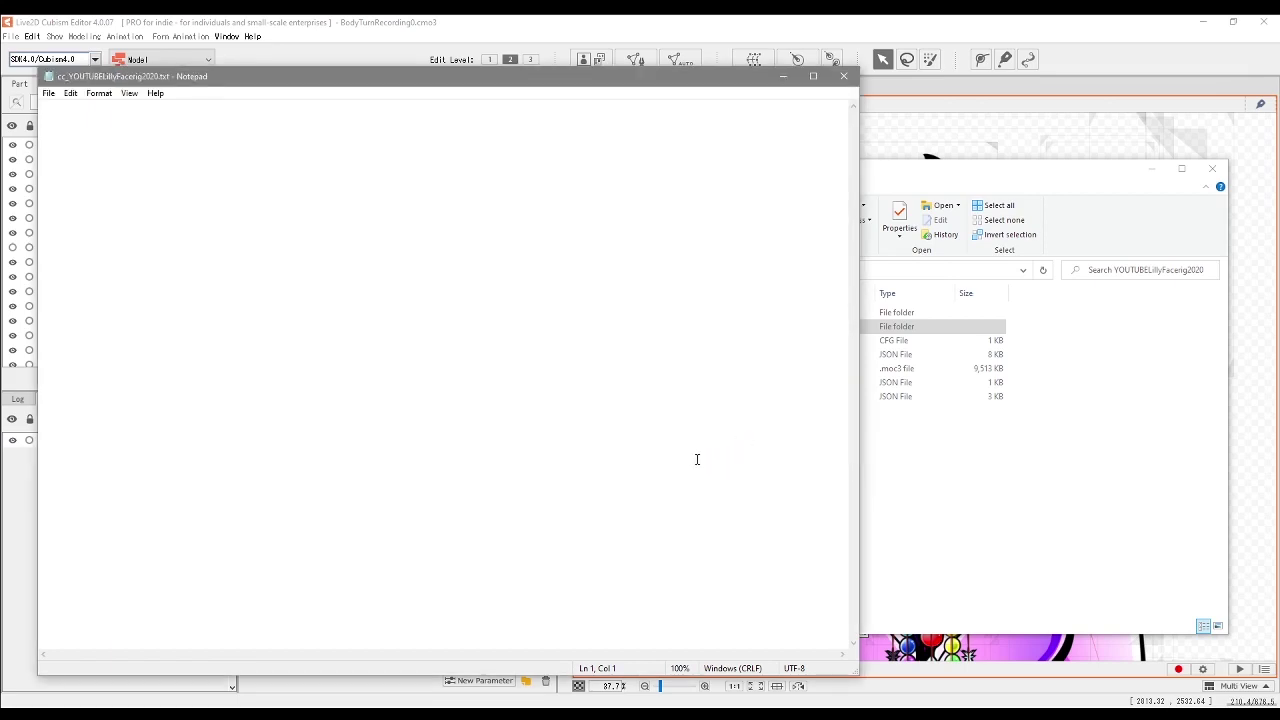
key("alt+F4")
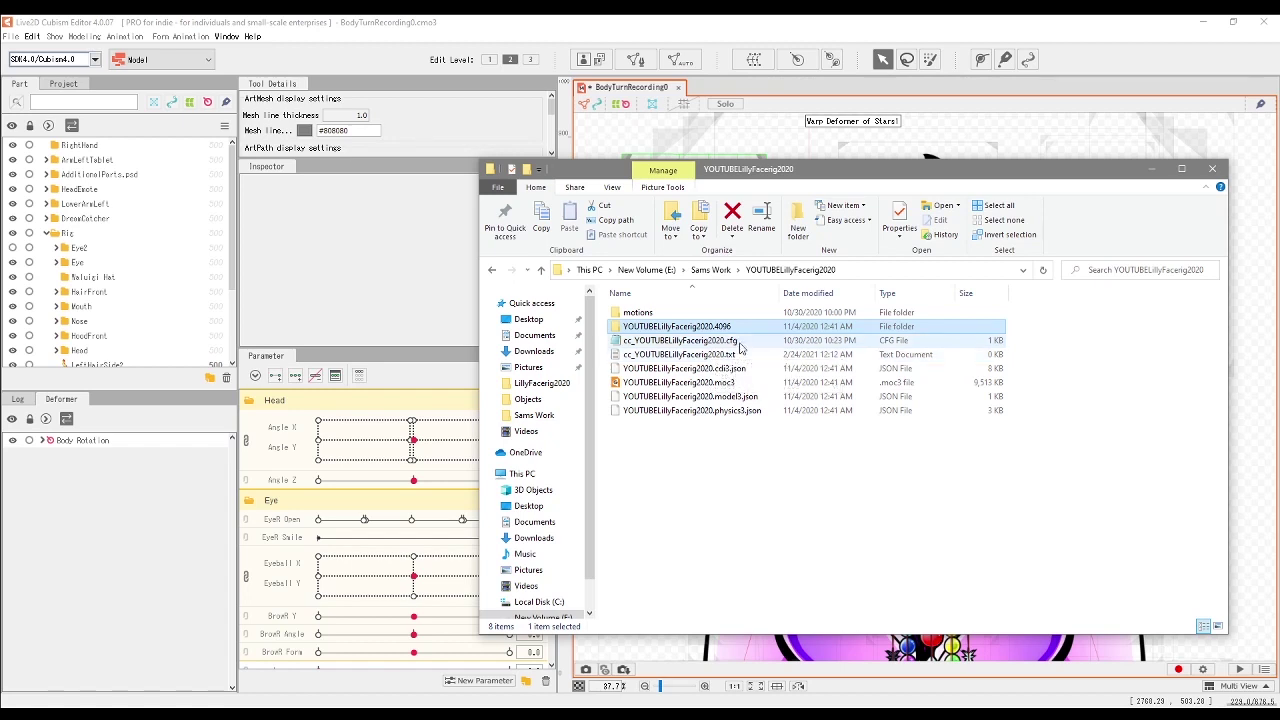
- Try to rename cc_YOUTUBELillyFacerig2020.txt to cc_YOUTUBELillyFacerig2020.cfg, declining a numbered duplicate name, and delete the text file
left_click(711, 358)
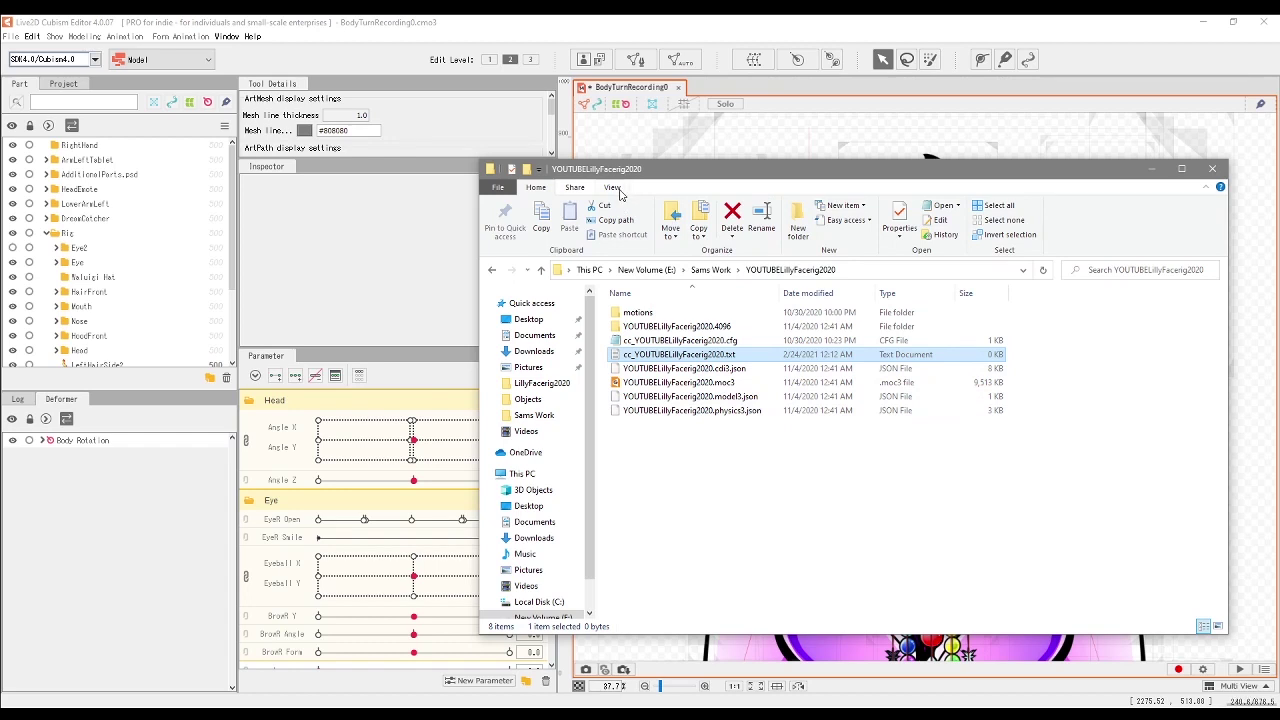
left_click(613, 188)
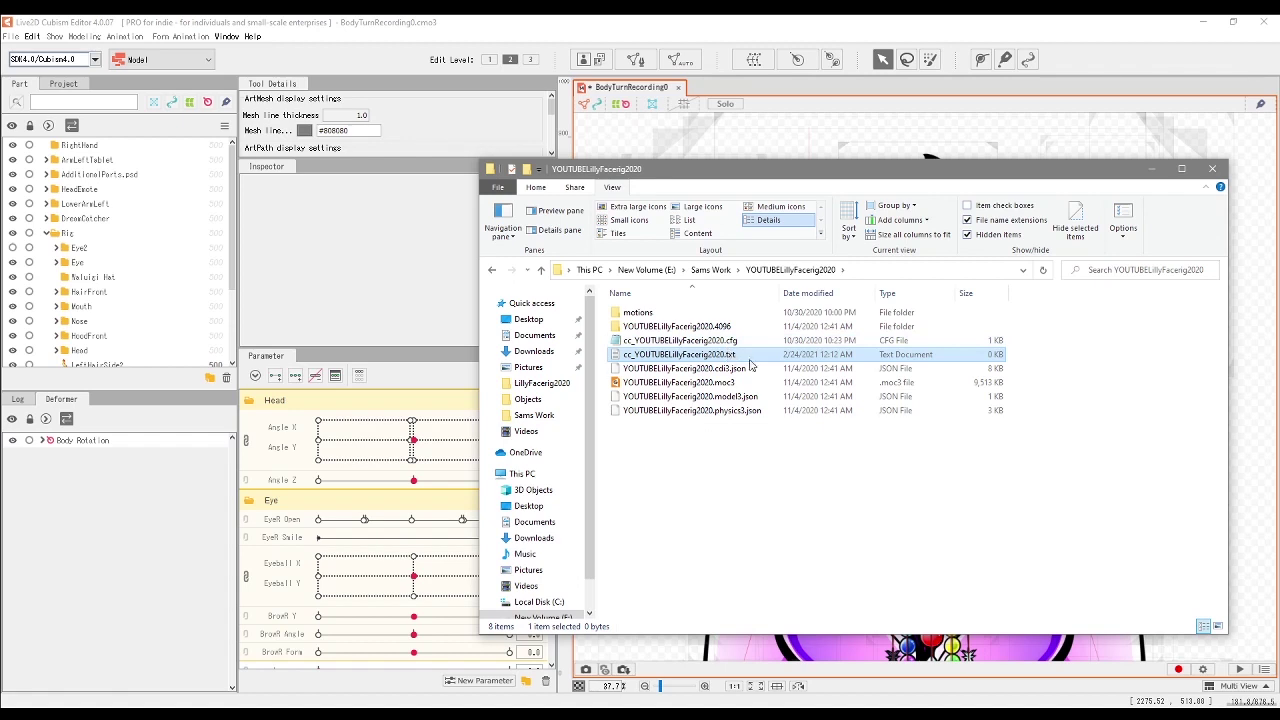
right_click(696, 359)
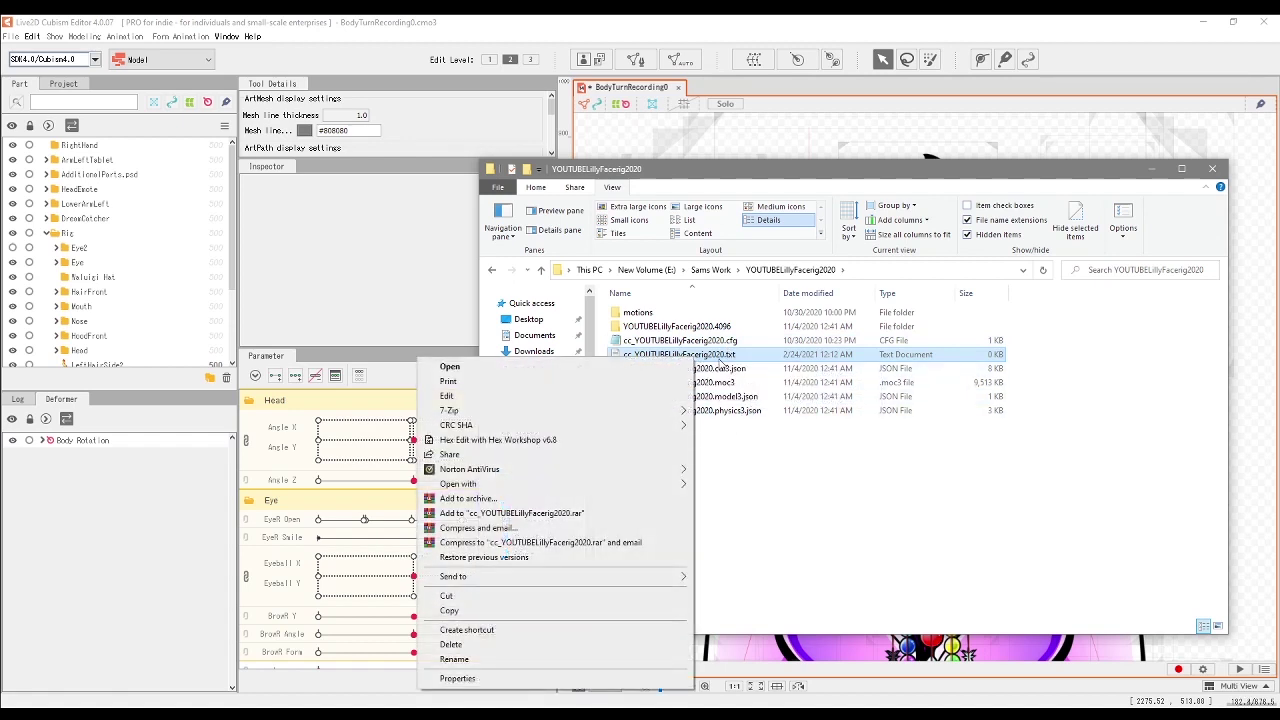
left_click(551, 659)
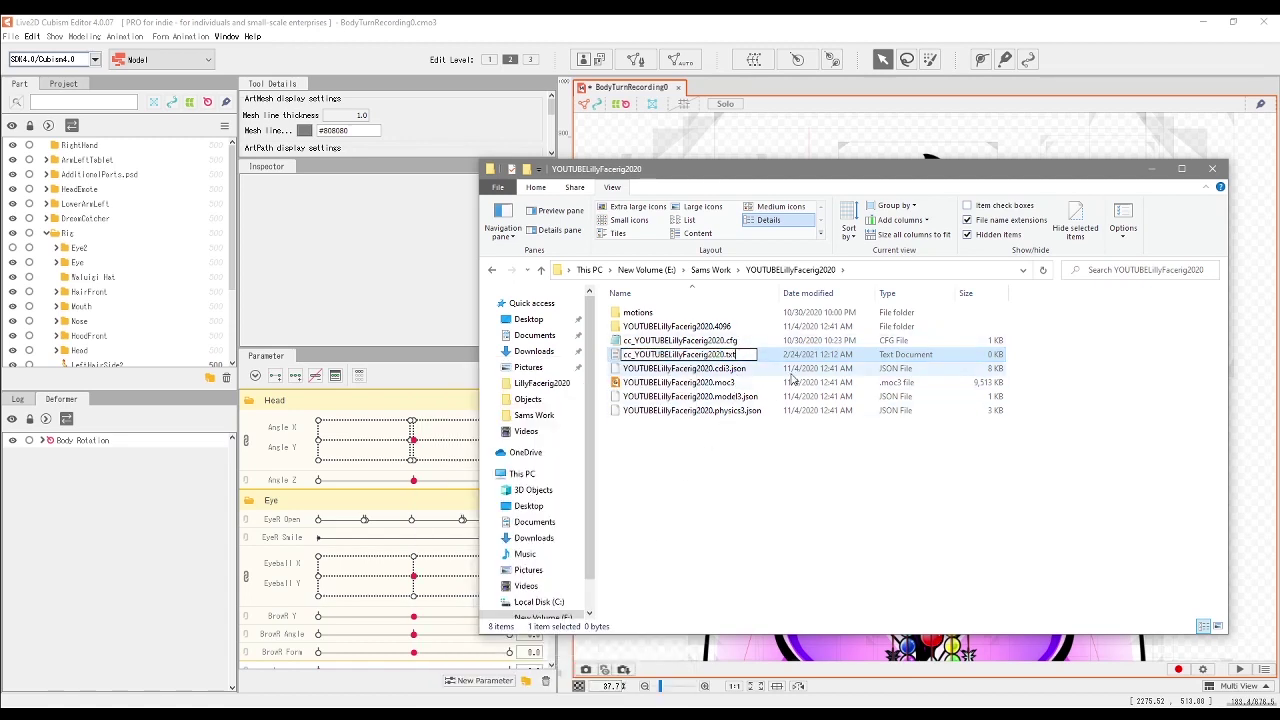
key("BackSpace")
key("BackSpace")
key("BackSpace")
type("cfg")
key("Return")
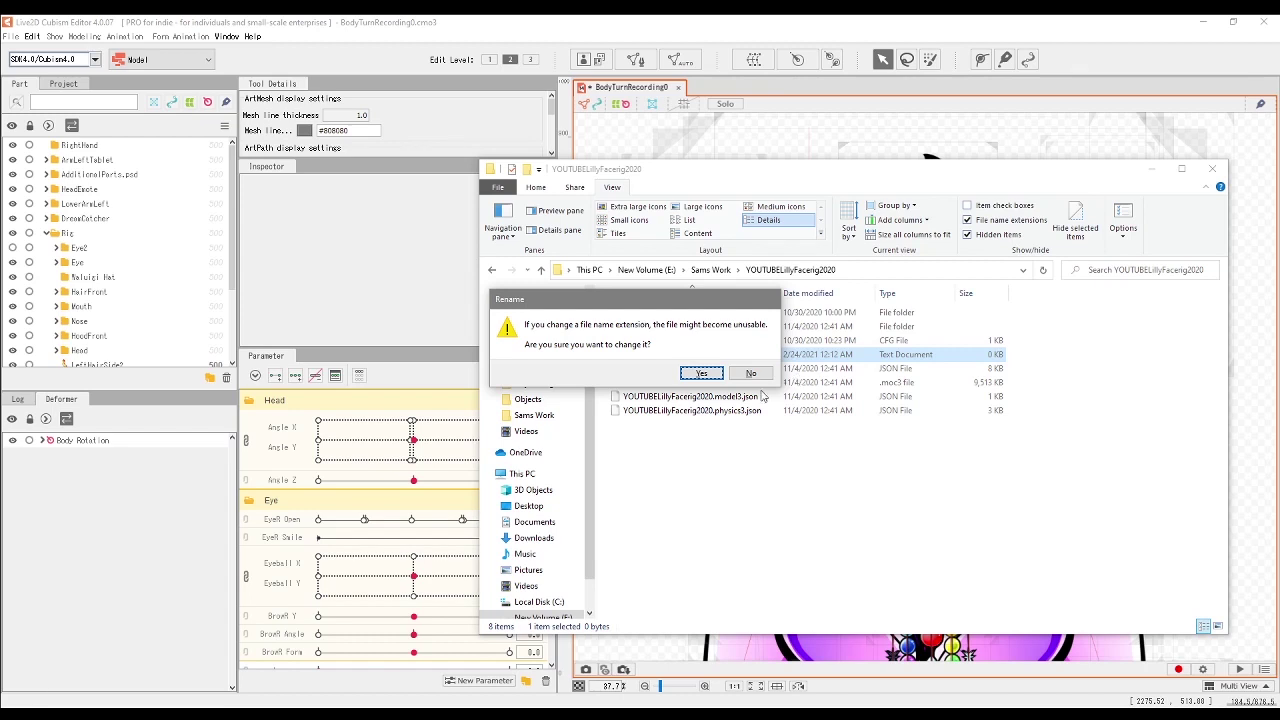
left_click(701, 373)
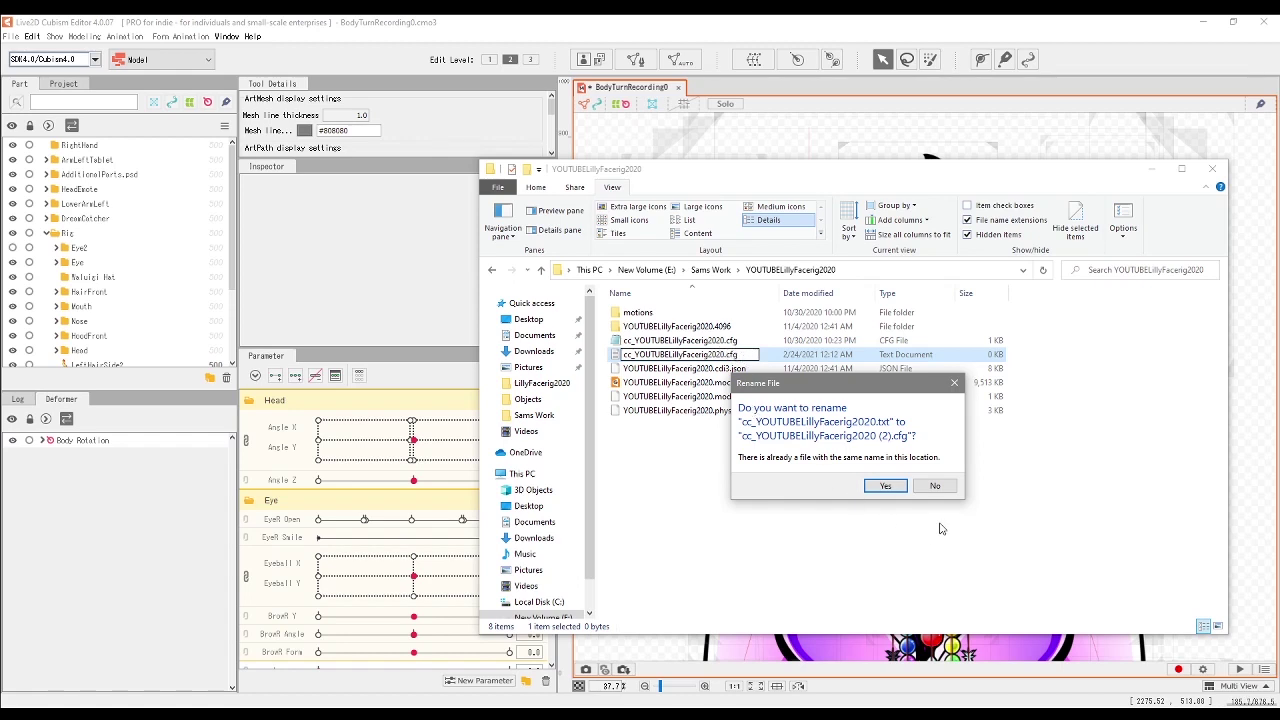
left_click(934, 486)
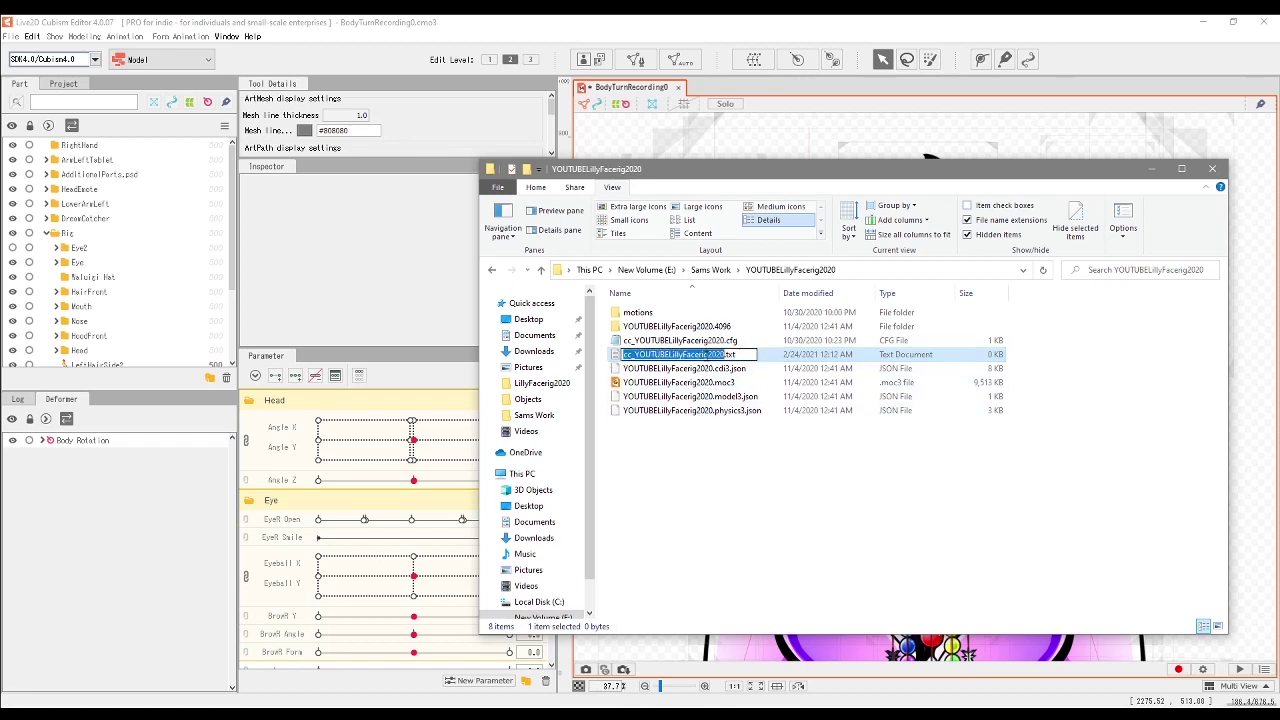
key("Delete")
- Open cc_YOUTUBELillyFacerig2020.cfg in Notepad and compare its set_special_action_anim lines with its set_special_pose_param lines
double_click(716, 345)
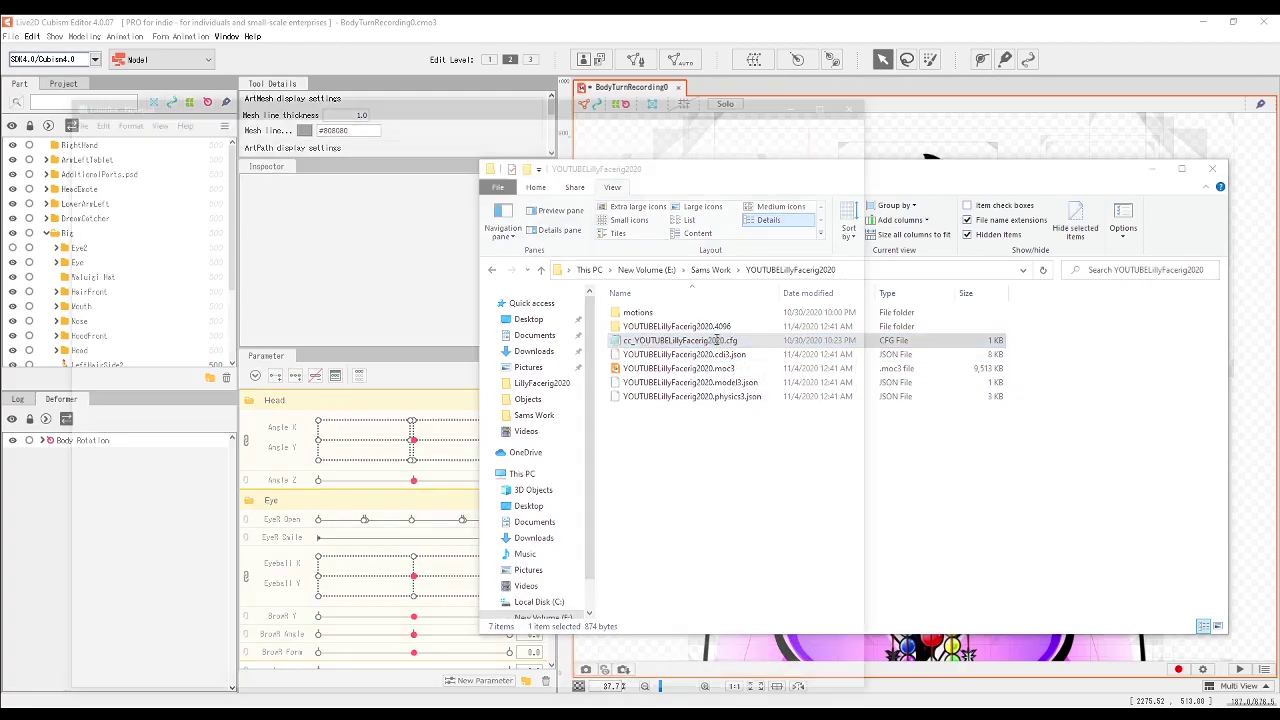
left_click_drag(418, 107, 645, 107)
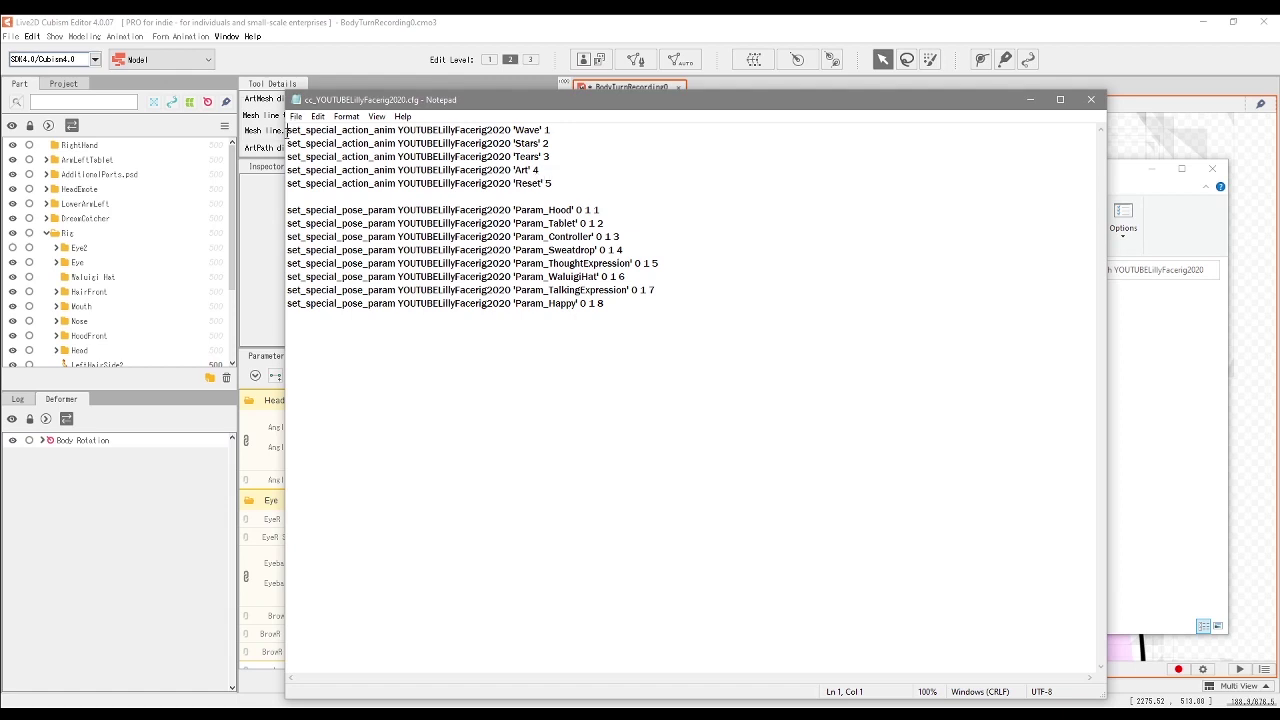
left_click_drag(292, 130, 667, 305)
left_click_drag(641, 210, 584, 128)
left_click(584, 128)
left_click_drag(287, 130, 572, 120)
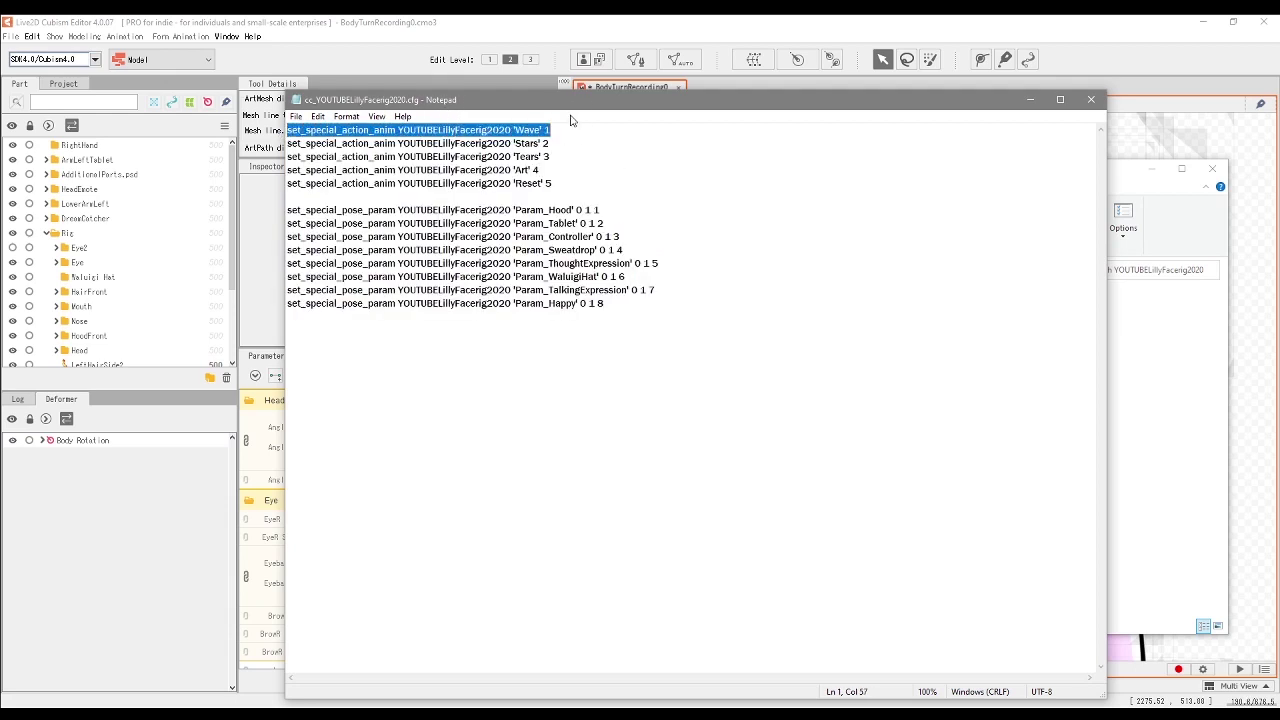
left_click_drag(288, 212, 618, 210)
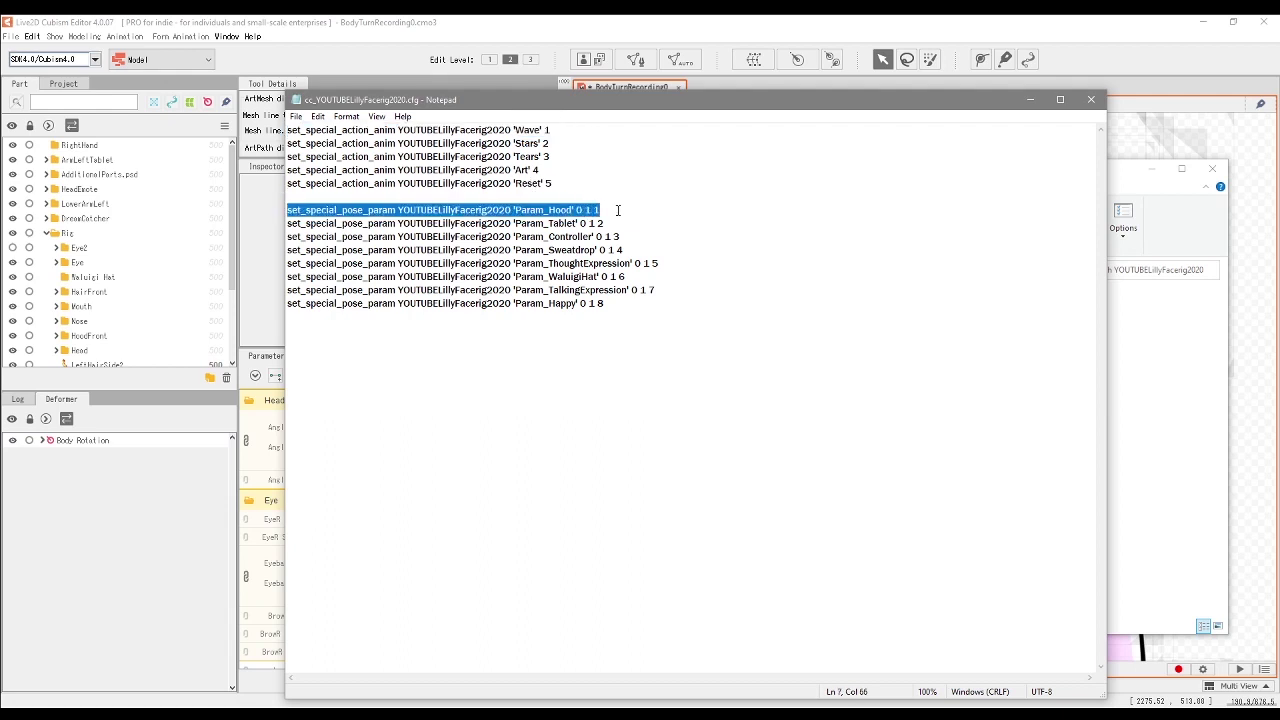
left_click_drag(290, 130, 562, 132)
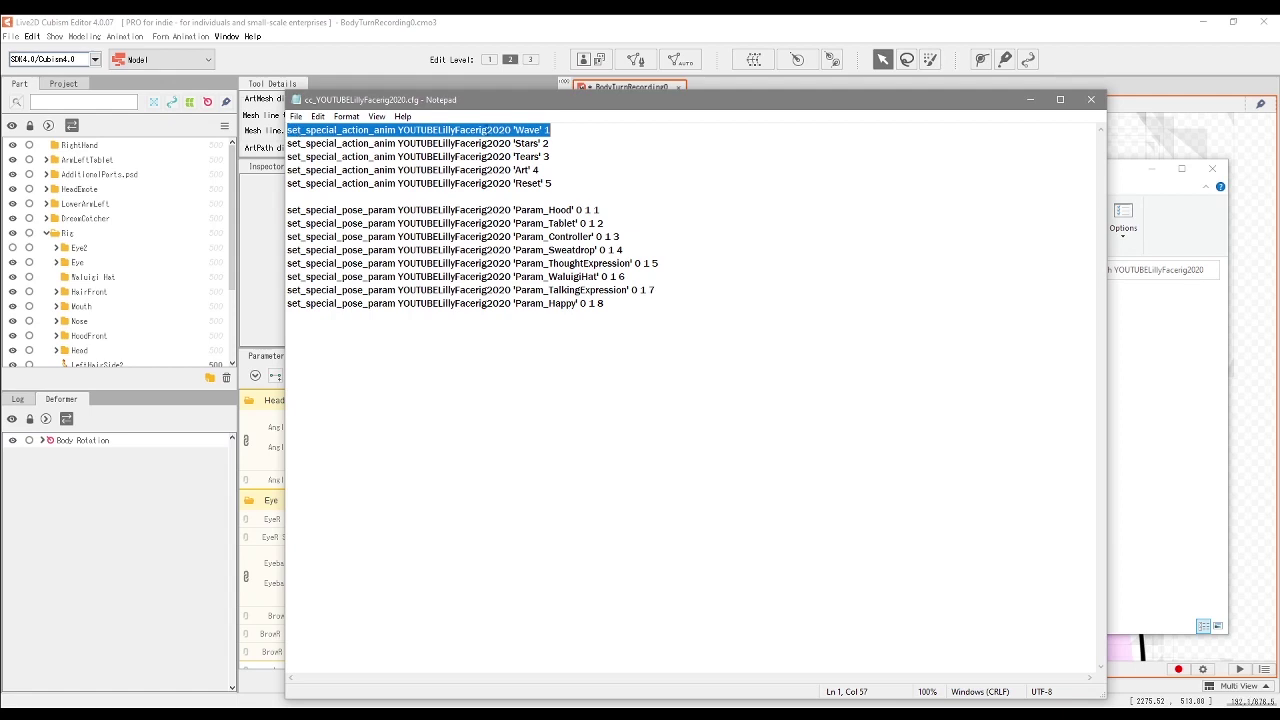
left_click_drag(288, 210, 606, 210)
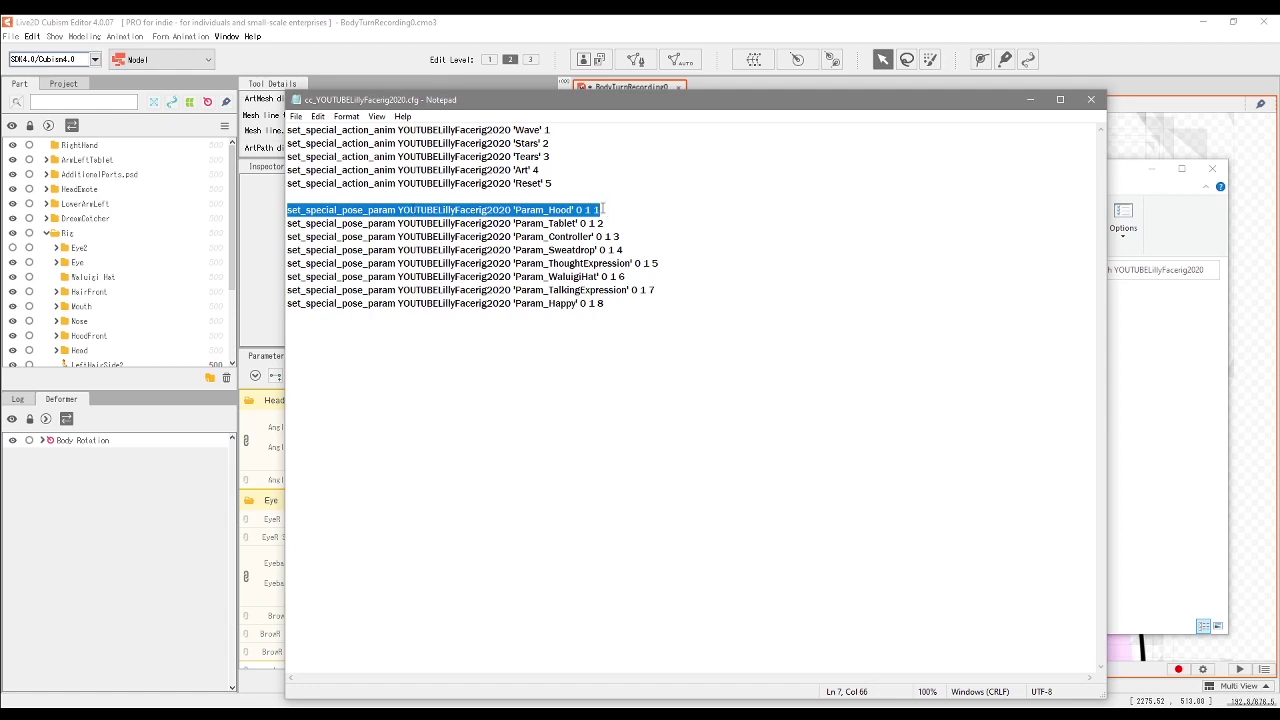
left_click_drag(587, 182, 283, 145)
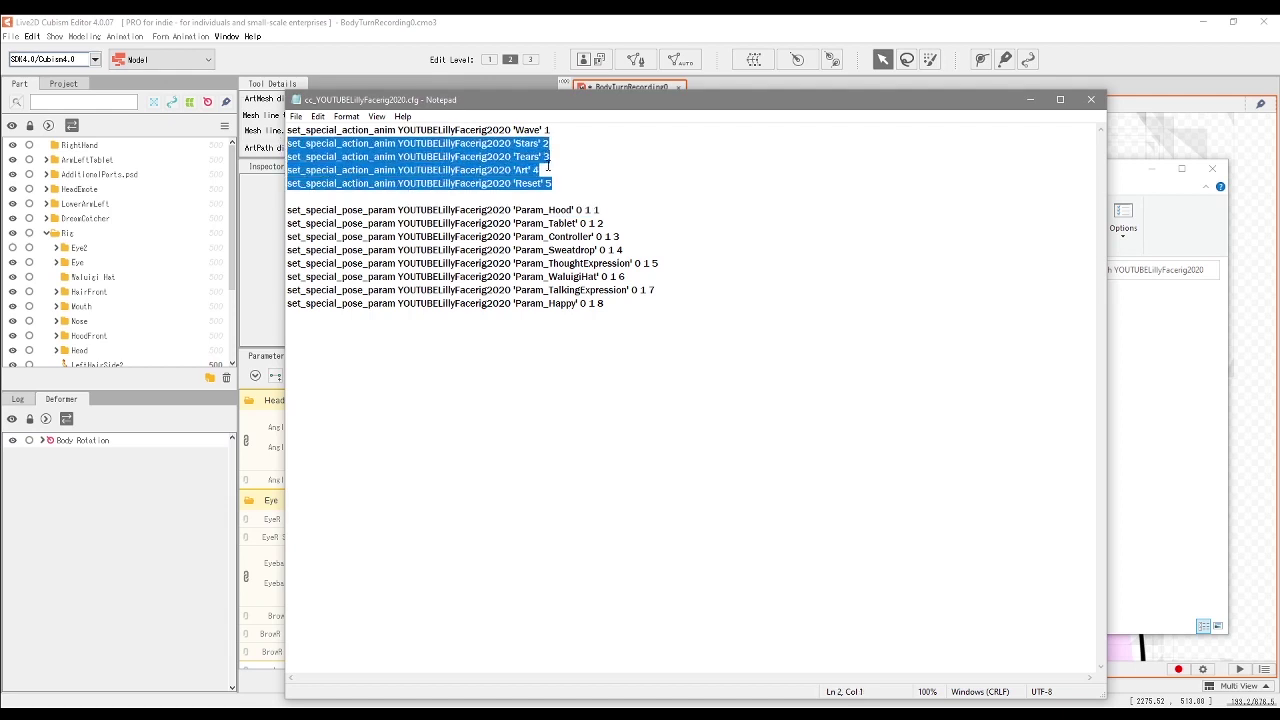
left_click_drag(552, 130, 284, 128)
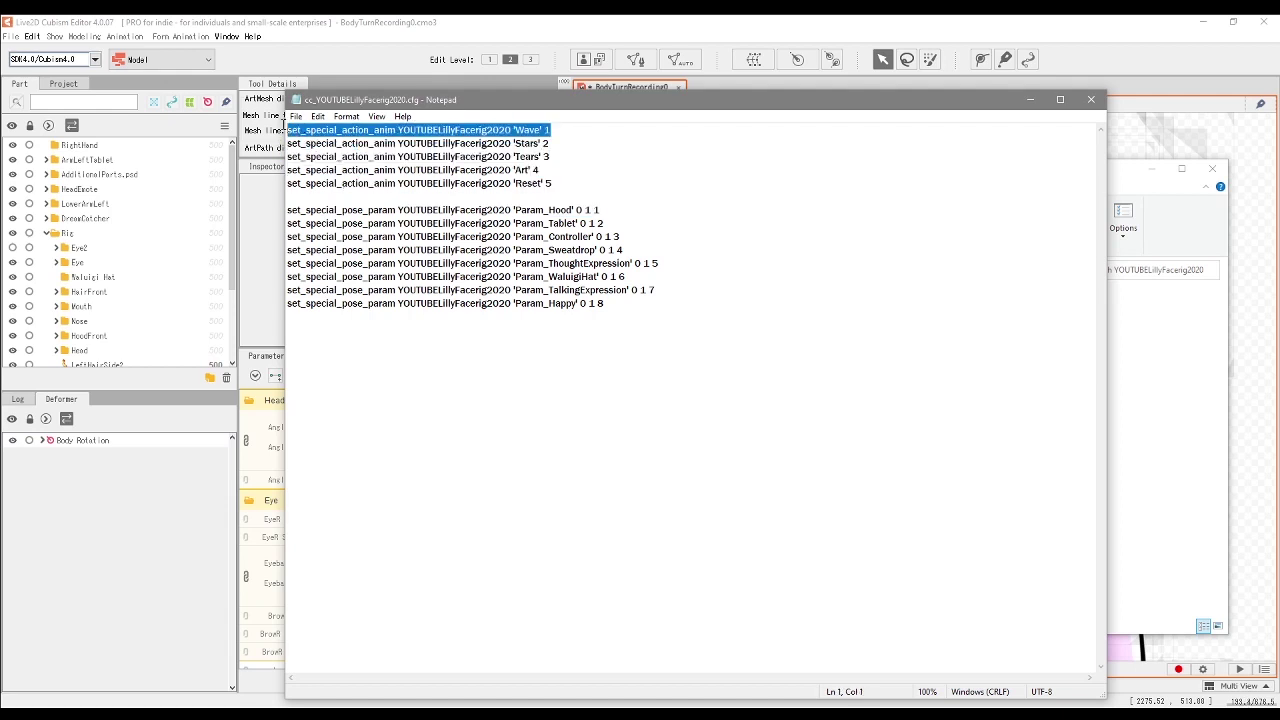
left_click_drag(287, 210, 607, 212)
left_click(506, 209)
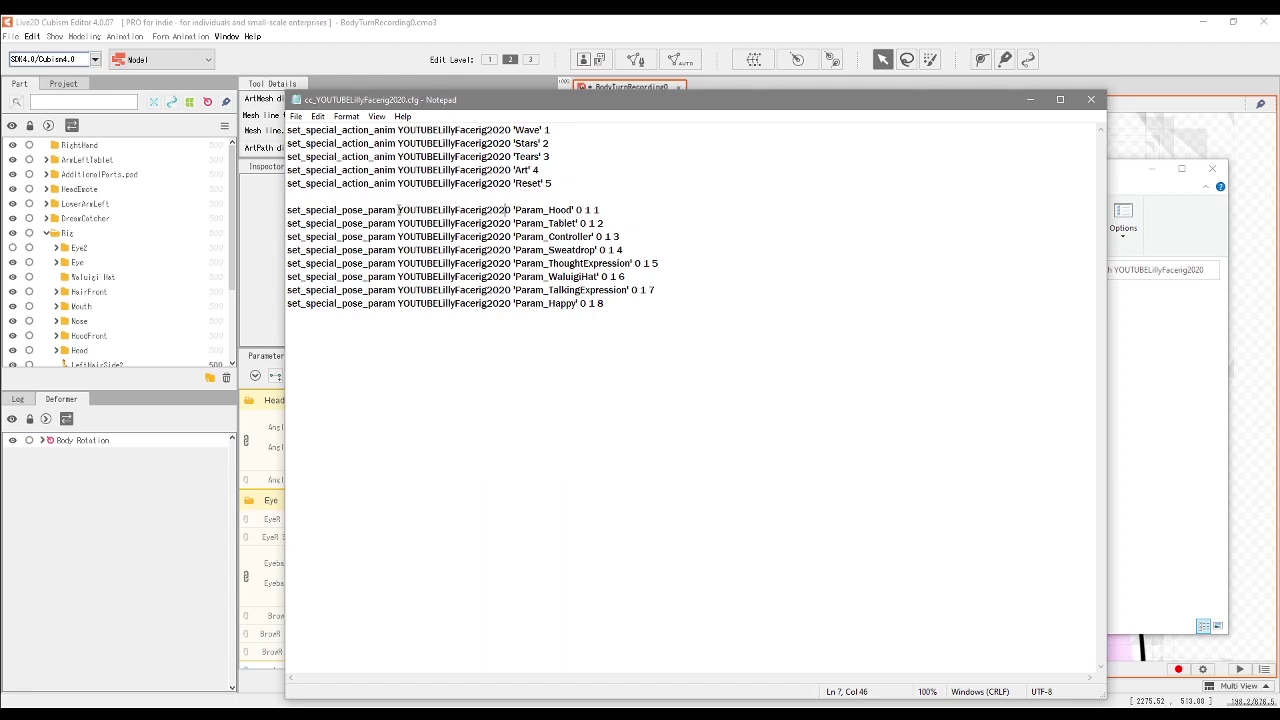
- Examine the model name and the quoted parameter name in the Param_Hood pose line
left_click_drag(398, 210, 511, 210)
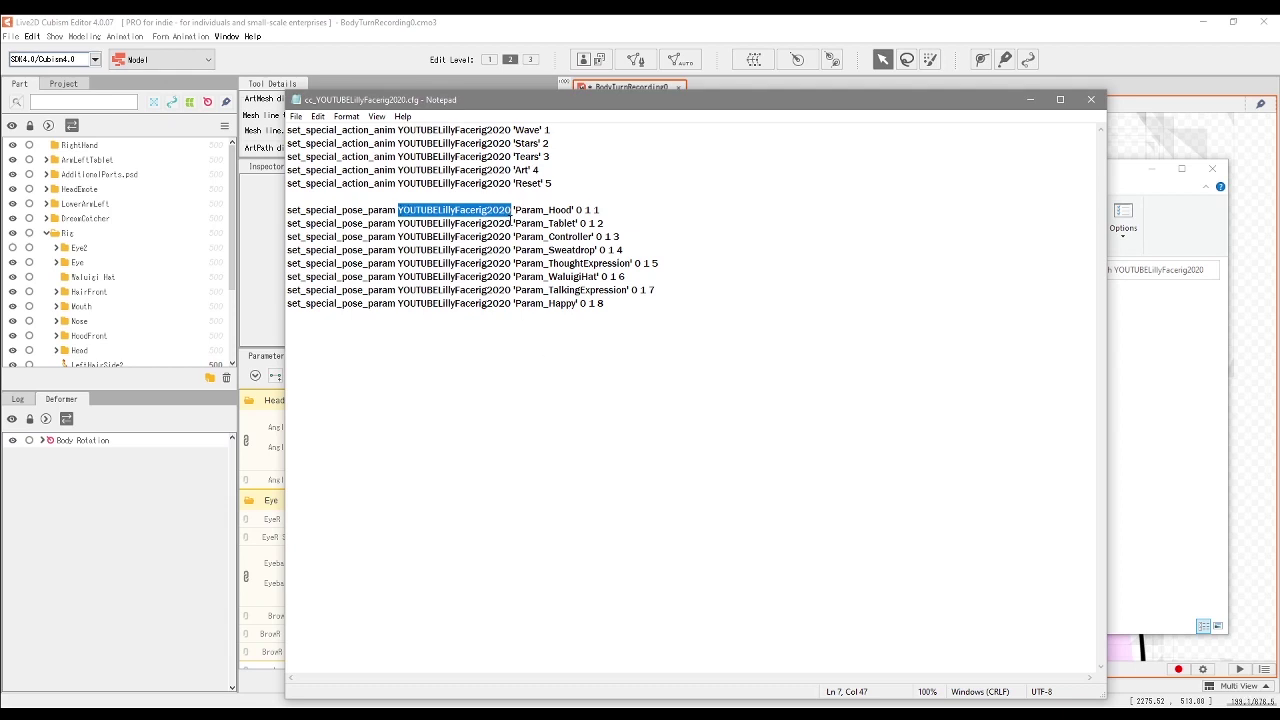
left_click(514, 210)
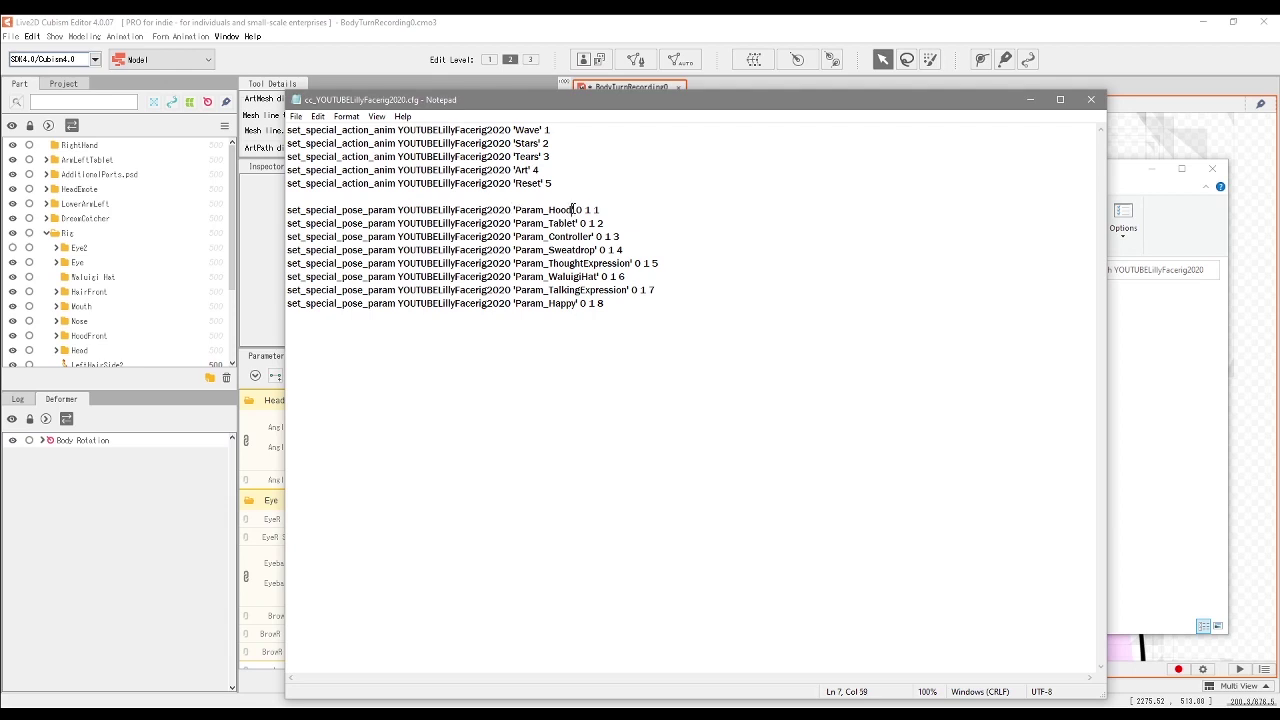
key("Down")
key("Right")
key("Right")
key("Right")
left_click_drag(513, 210, 575, 211)
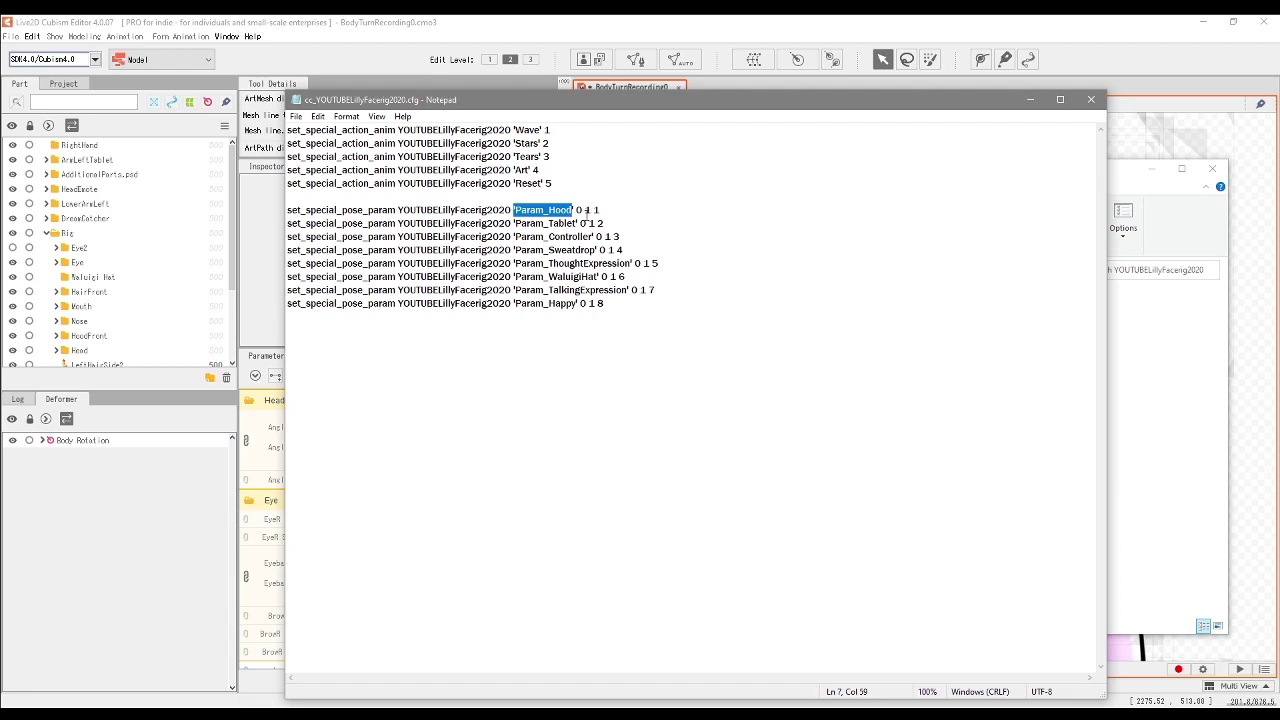
- Switch to Live2D Cubism Editor and look up the ID of the Angry parameter in its edit settings
left_click(515, 210)
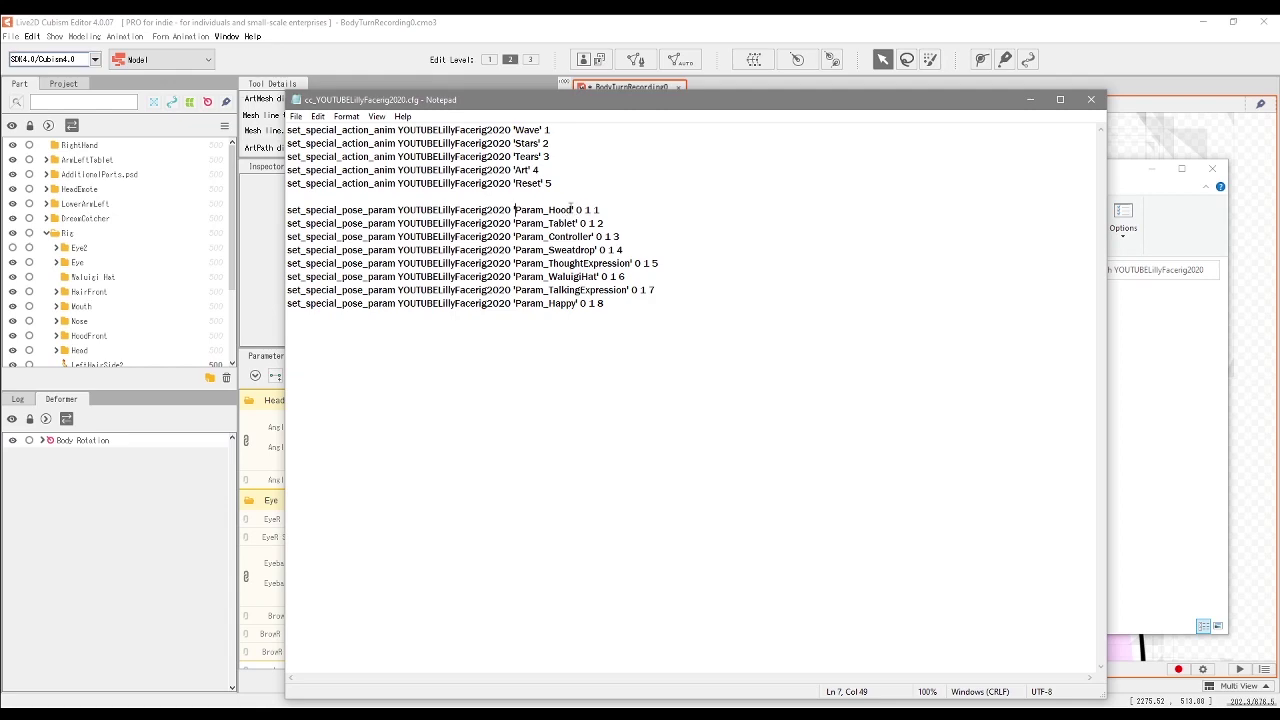
key("alt+Tab")
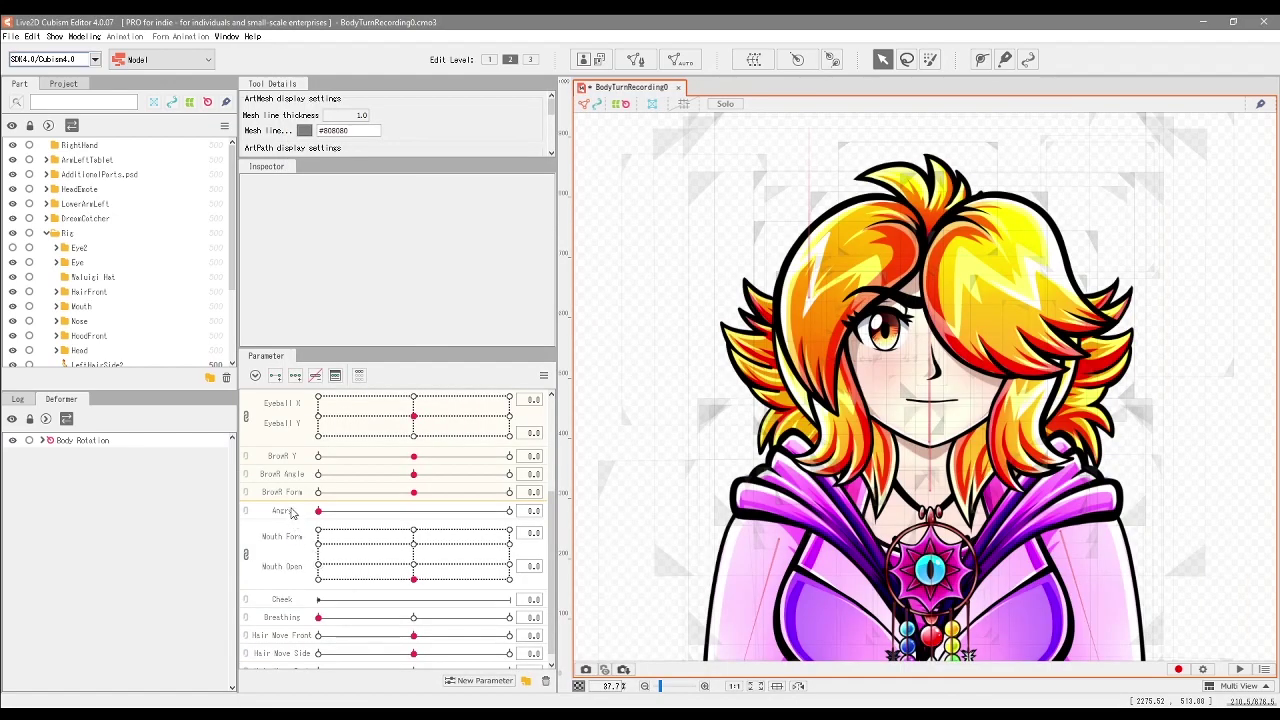
left_click(279, 515)
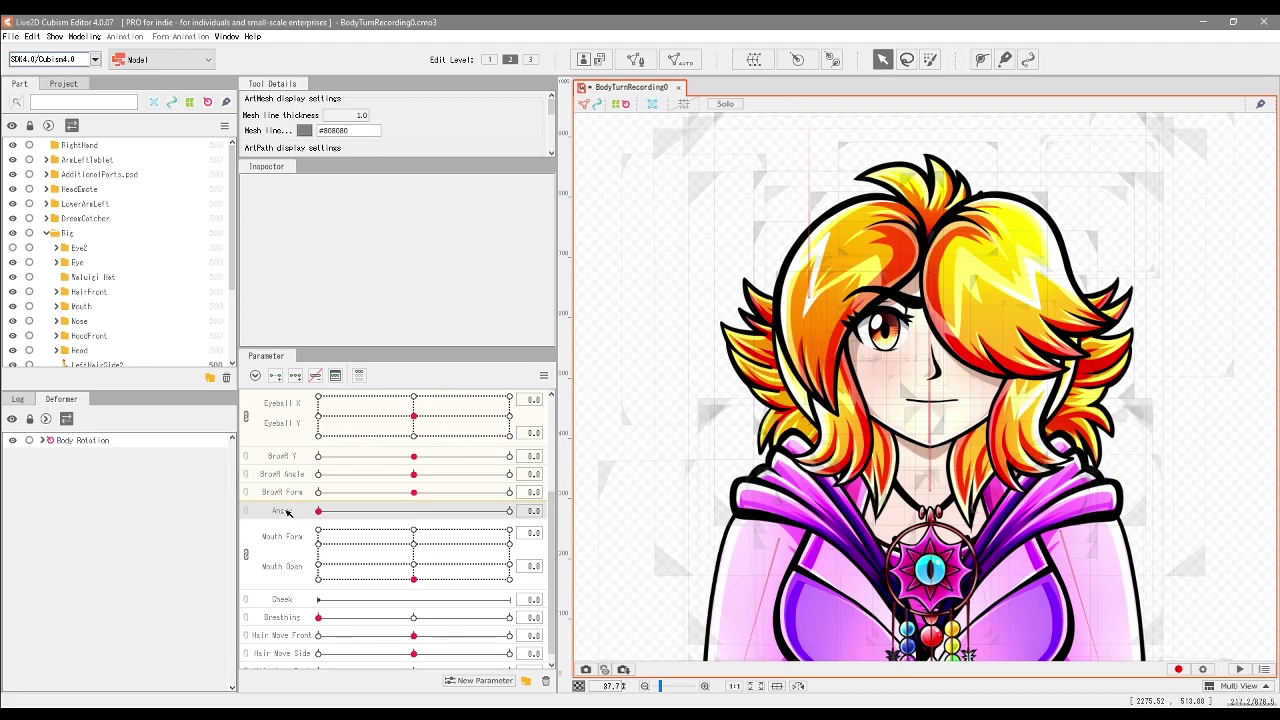
right_click(288, 515)
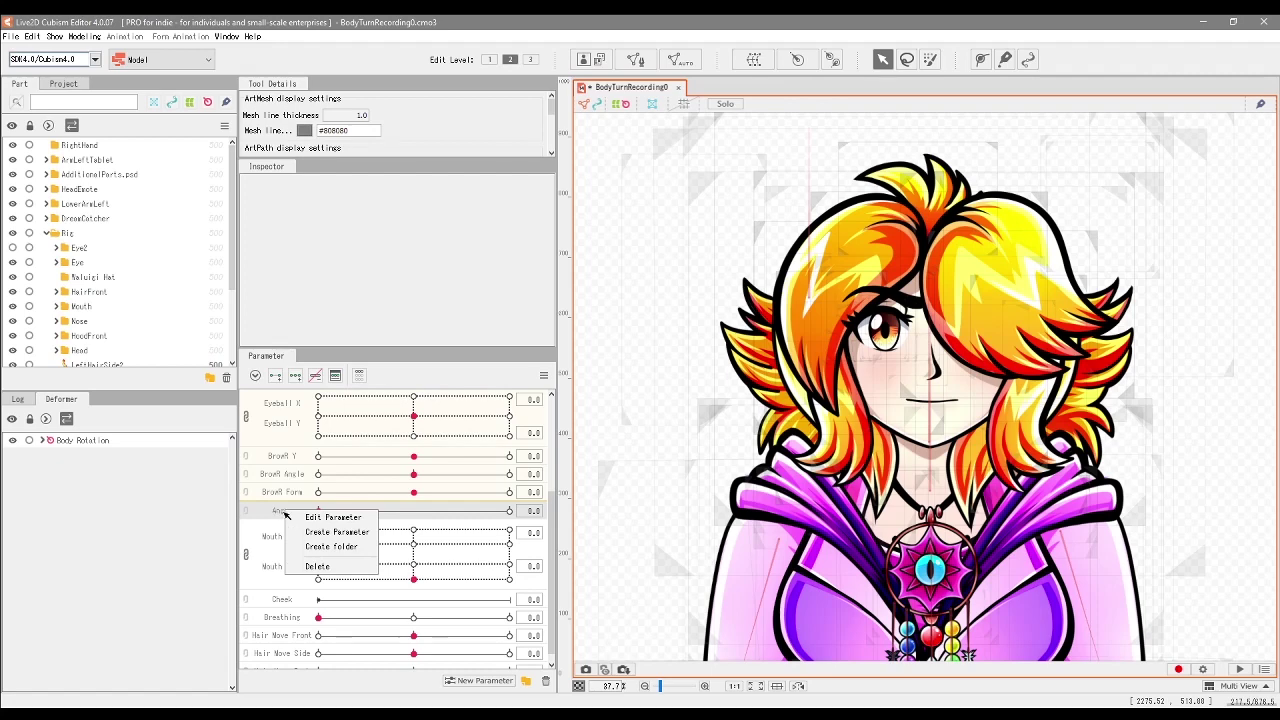
left_click(340, 520)
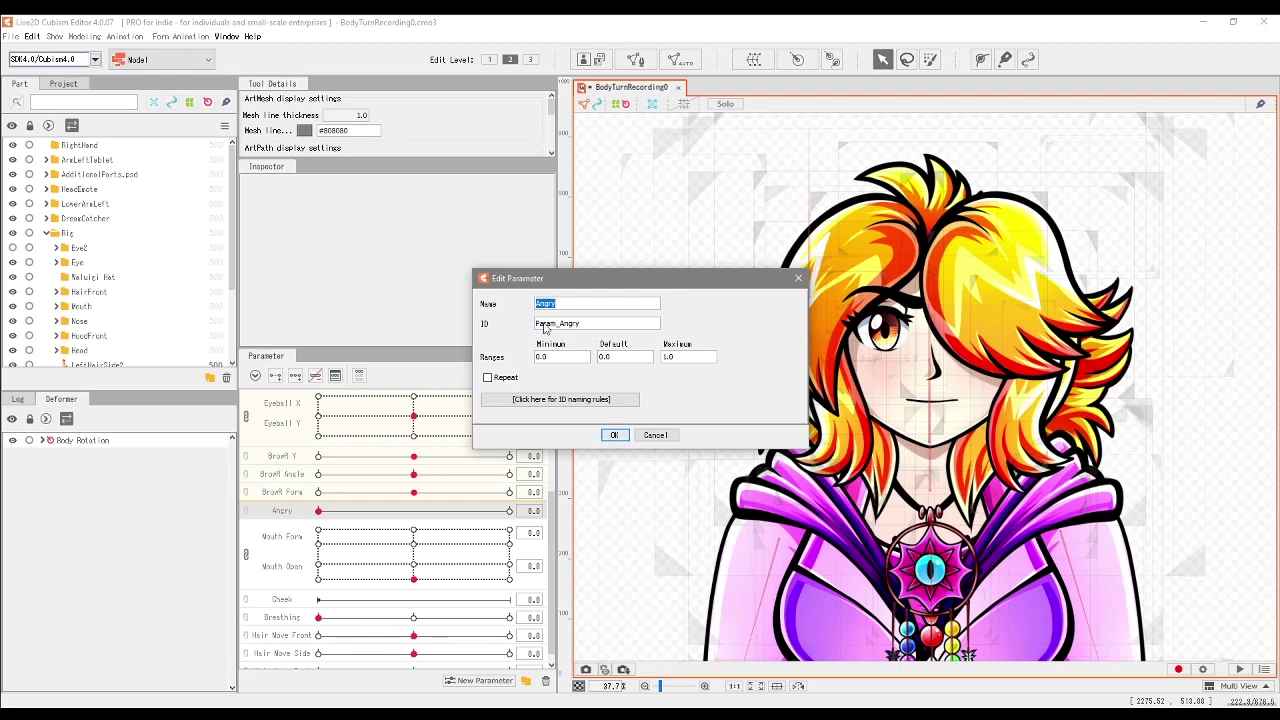
left_click(581, 328)
left_click_drag(593, 330, 547, 330)
key("Right")
double_click(534, 324)
left_click_drag(603, 332, 538, 330)
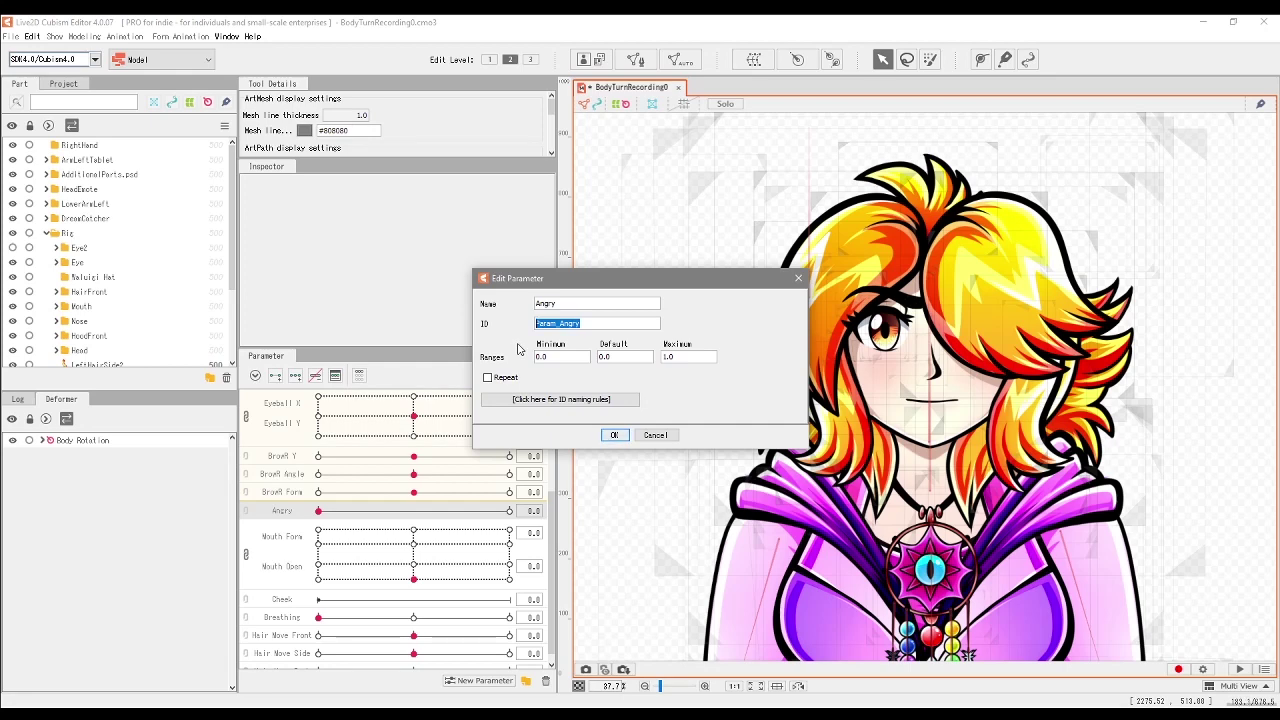
- Switch to the .cfg file in Notepad and change Param_Hood to Param_Angry in the first set_special_pose_param line
key("alt+Tab")
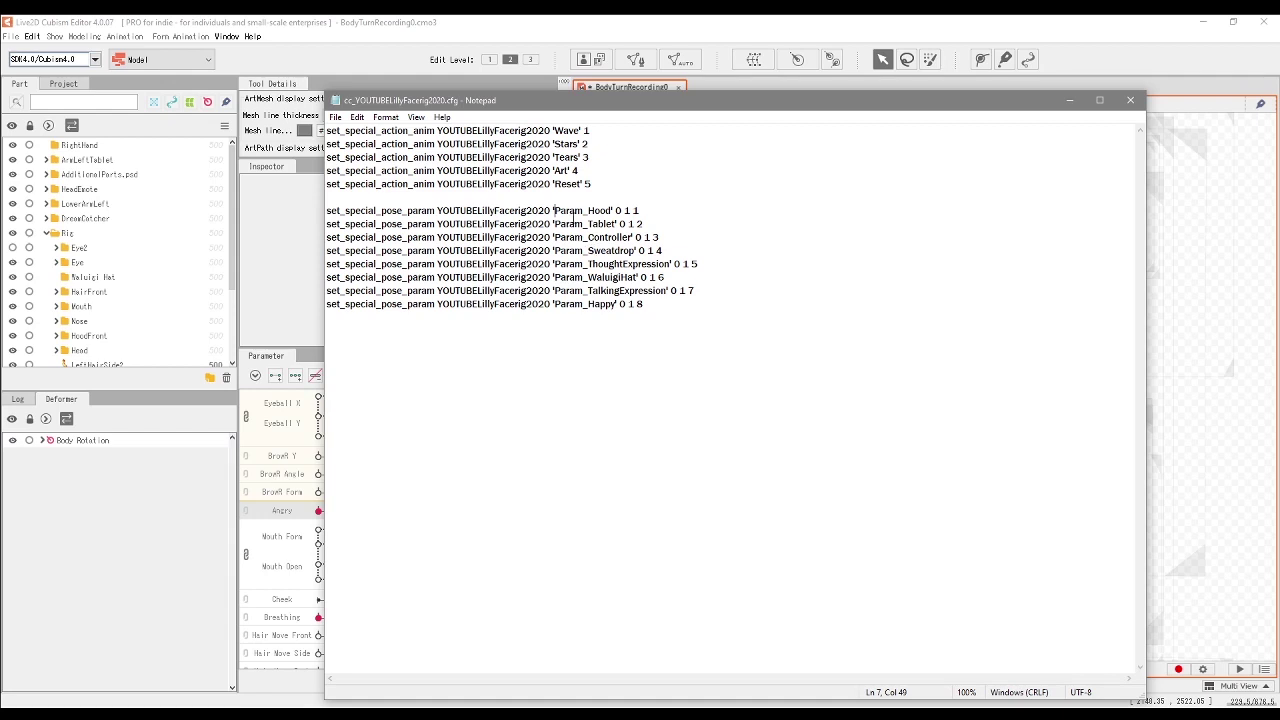
left_click_drag(588, 211, 612, 211)
type("Angry")
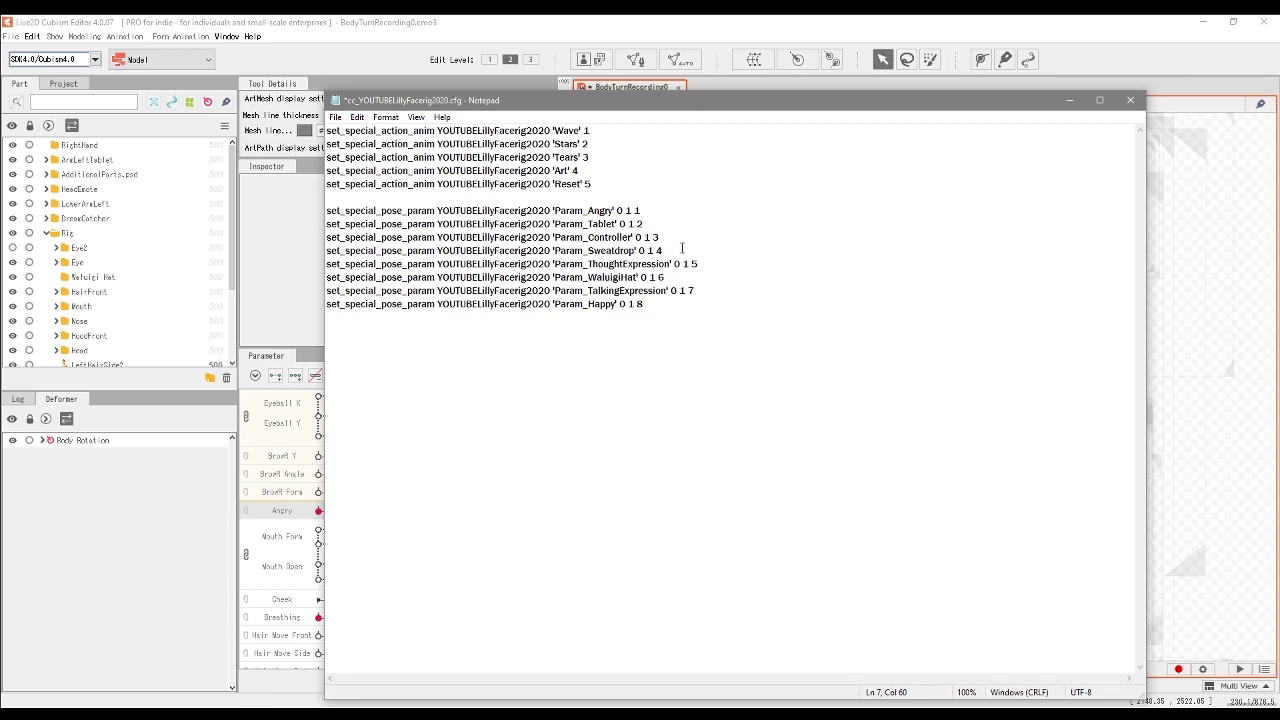
- Examine the final number of the set_special_pose_param lines, from Param_Angry down to Param_Happy
double_click(637, 210)
double_click(640, 224)
double_click(654, 237)
double_click(659, 250)
double_click(693, 263)
double_click(691, 290)
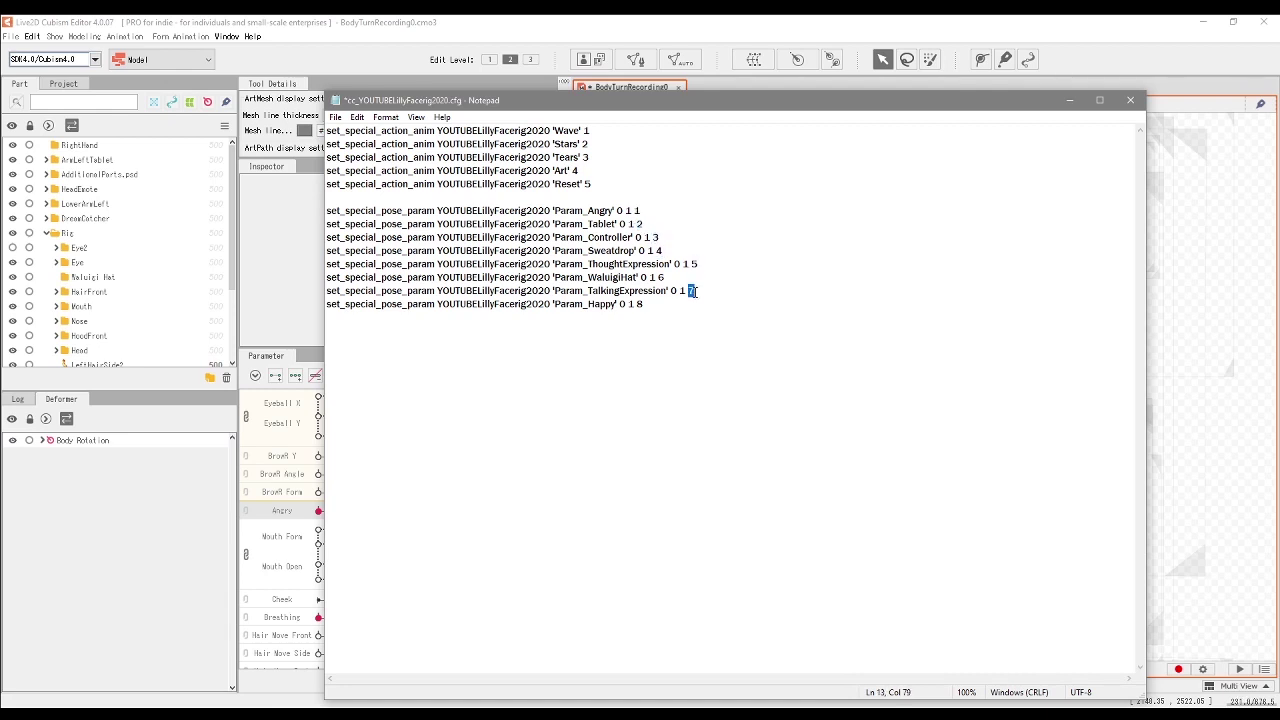
double_click(637, 303)
- Switch to File Explorer and open the motions folder inside YOUTUBELillyFacerig2020
key("alt+Tab")
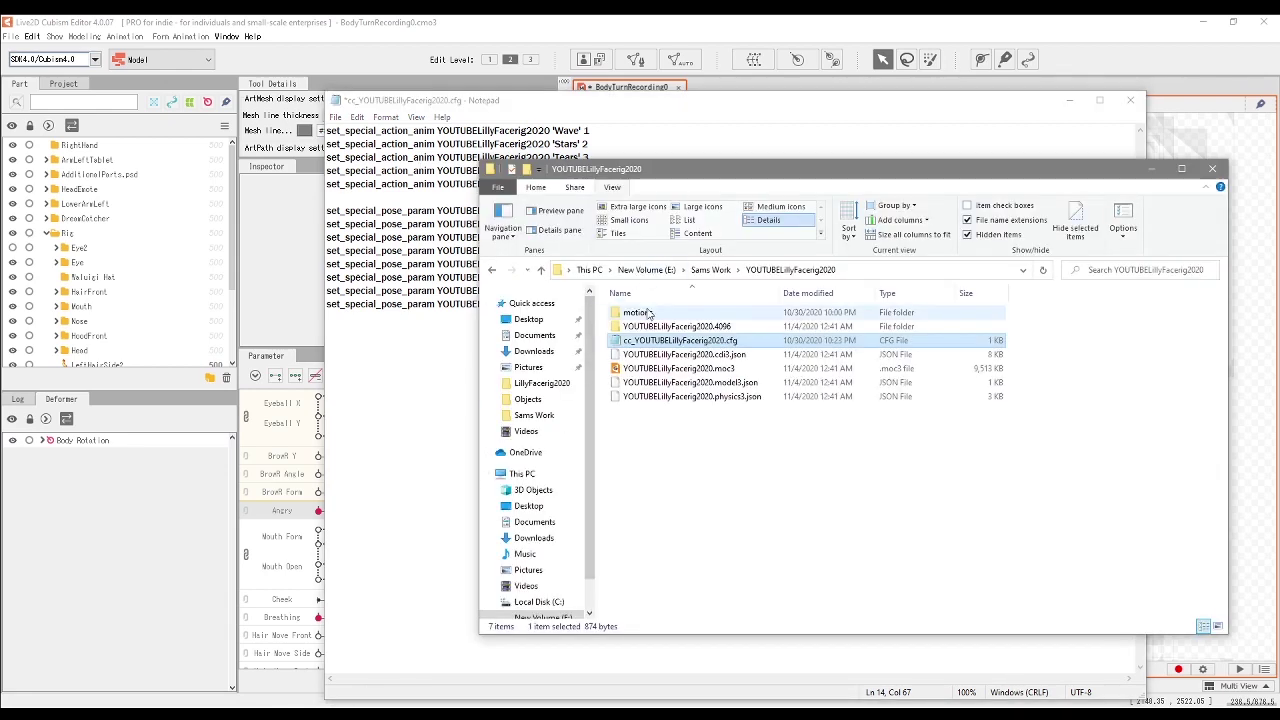
left_click(648, 313)
double_click(648, 313)
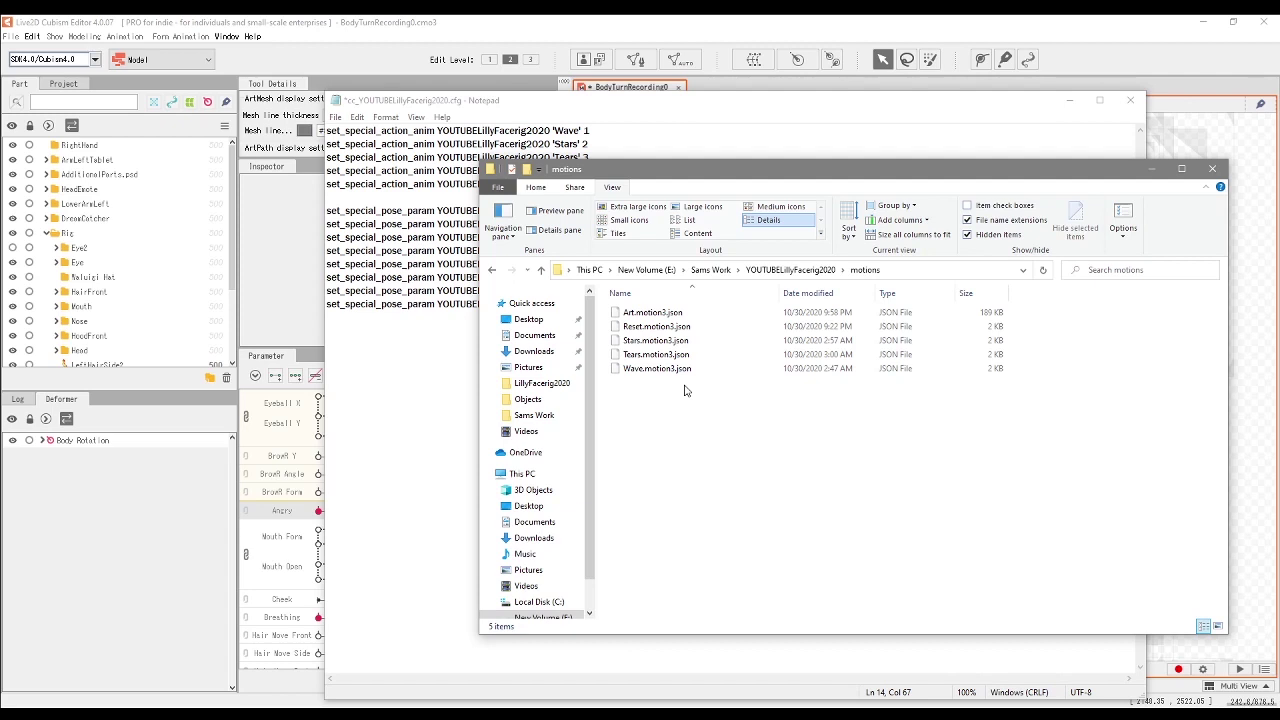
- Compare the model name and the 'Wave' entry in the first set_special_action_anim line with the file names in the motions folder
left_click(406, 303)
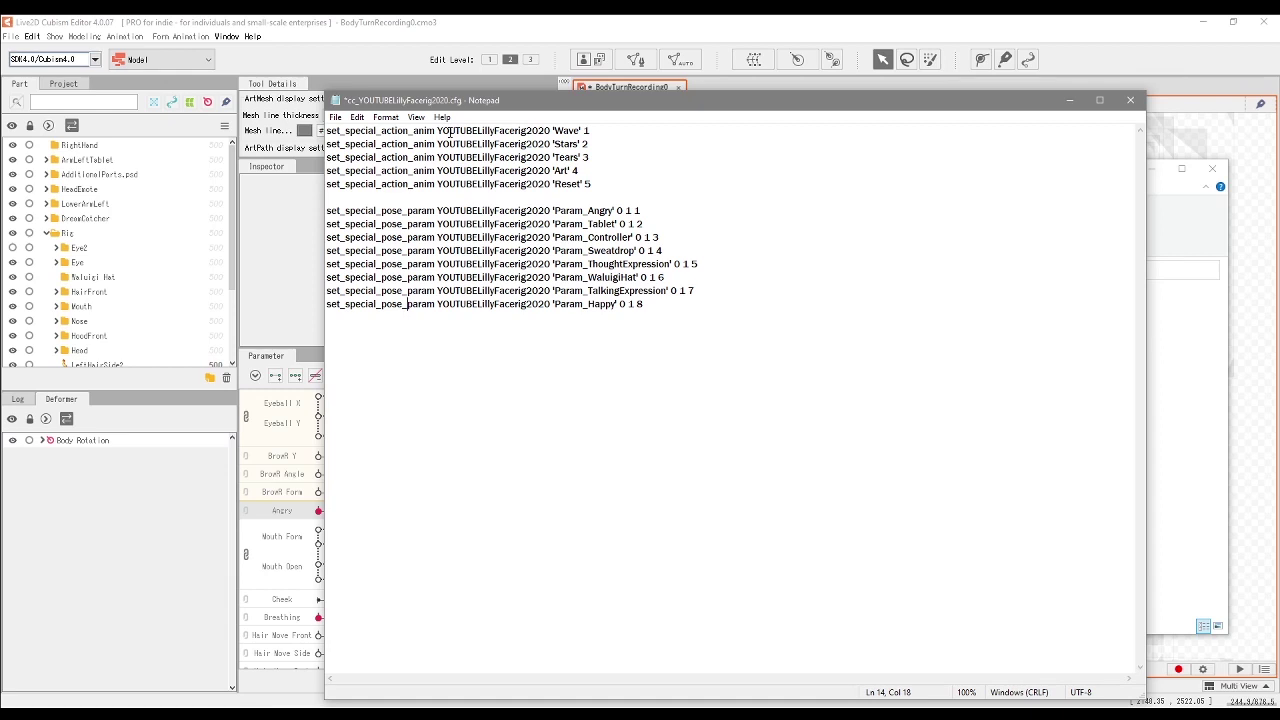
left_click_drag(438, 131, 549, 124)
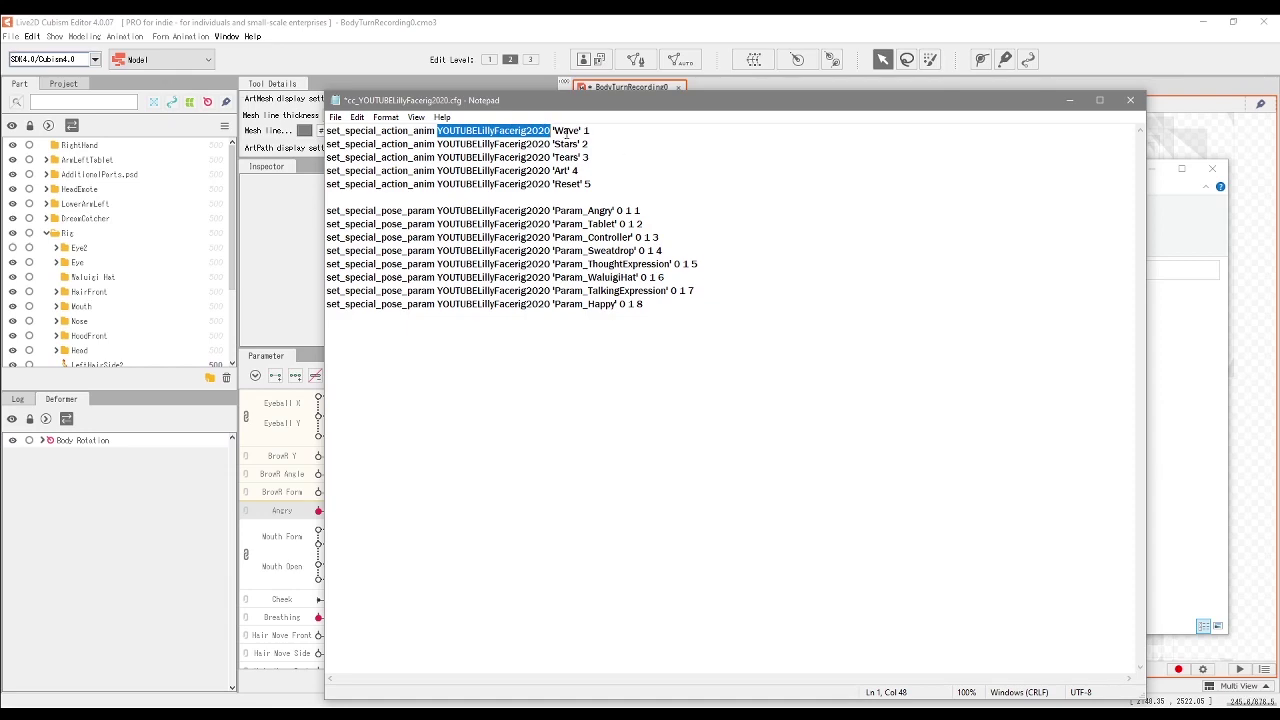
left_click_drag(806, 103, 653, 106)
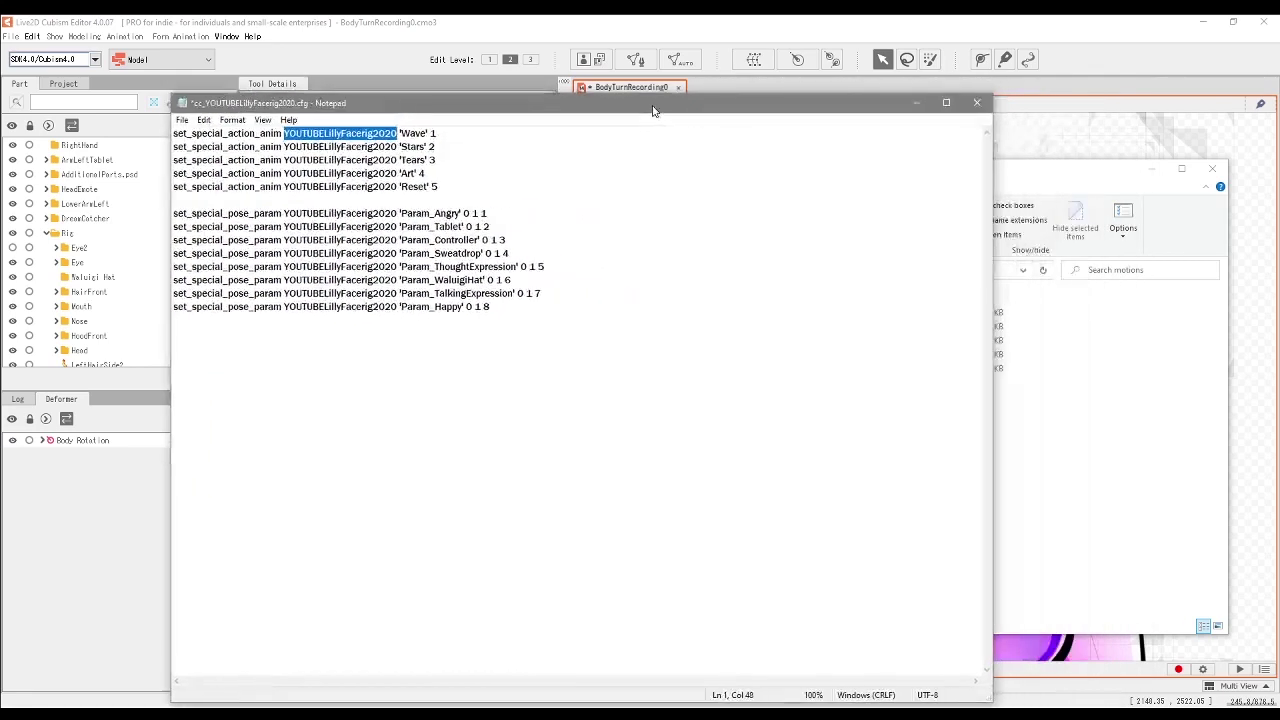
left_click(1062, 197)
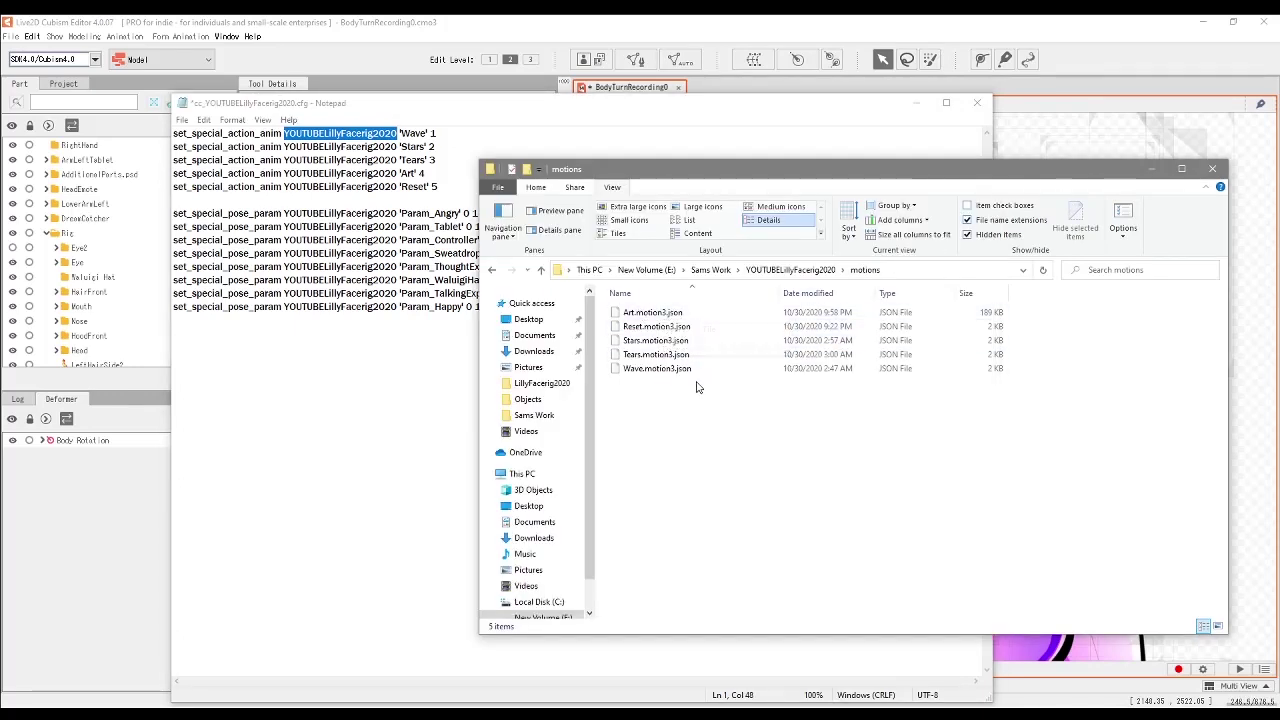
left_click(407, 228)
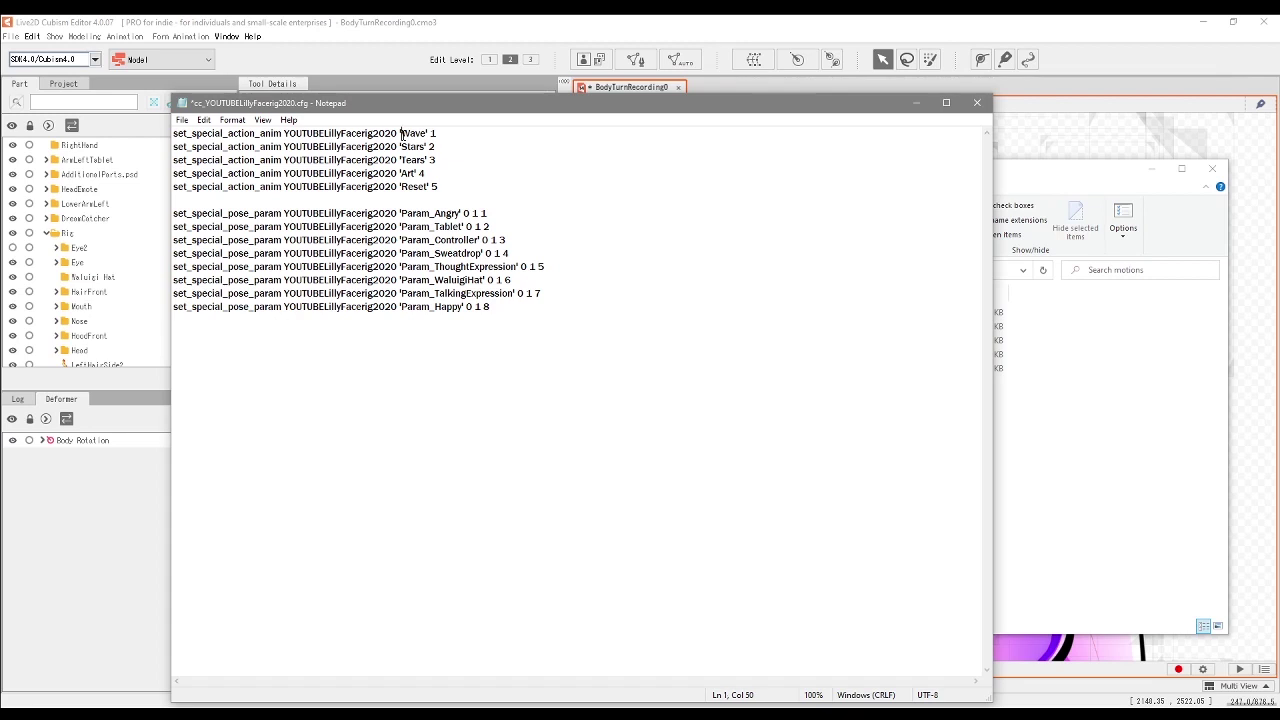
left_click_drag(401, 133, 427, 133)
left_click(1038, 463)
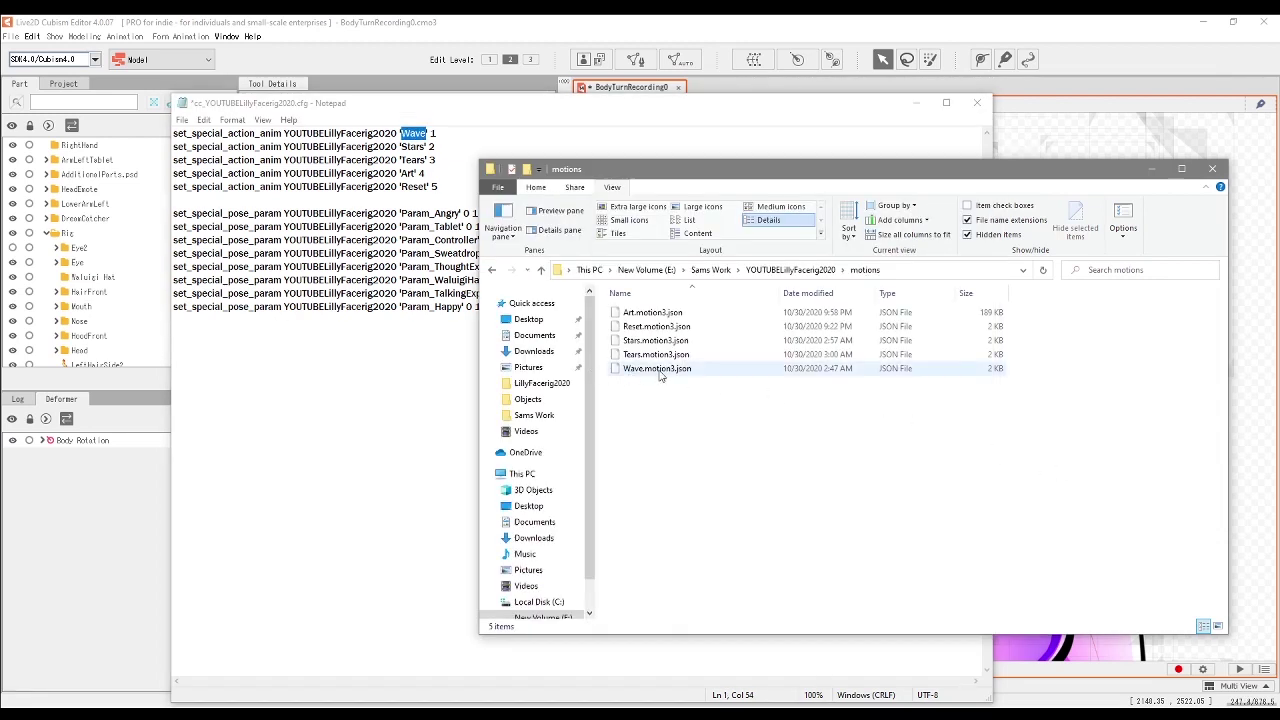
key("alt+Tab")
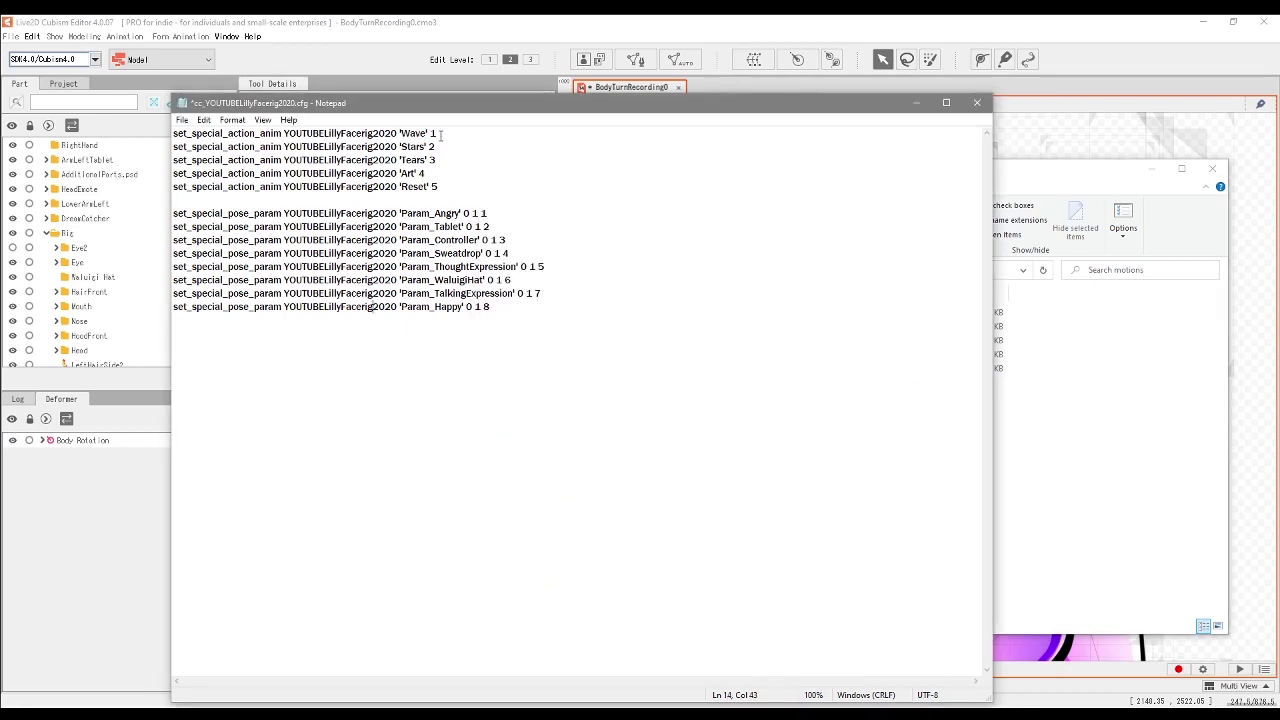
- Examine the final numbers of the set_special_action_anim lines from Wave to Reset, and the Param_Angry pose line
left_click(437, 133)
left_click(430, 147)
double_click(432, 160)
type("3")
double_click(434, 187)
type("5")
left_click(507, 213)
double_click(298, 214)
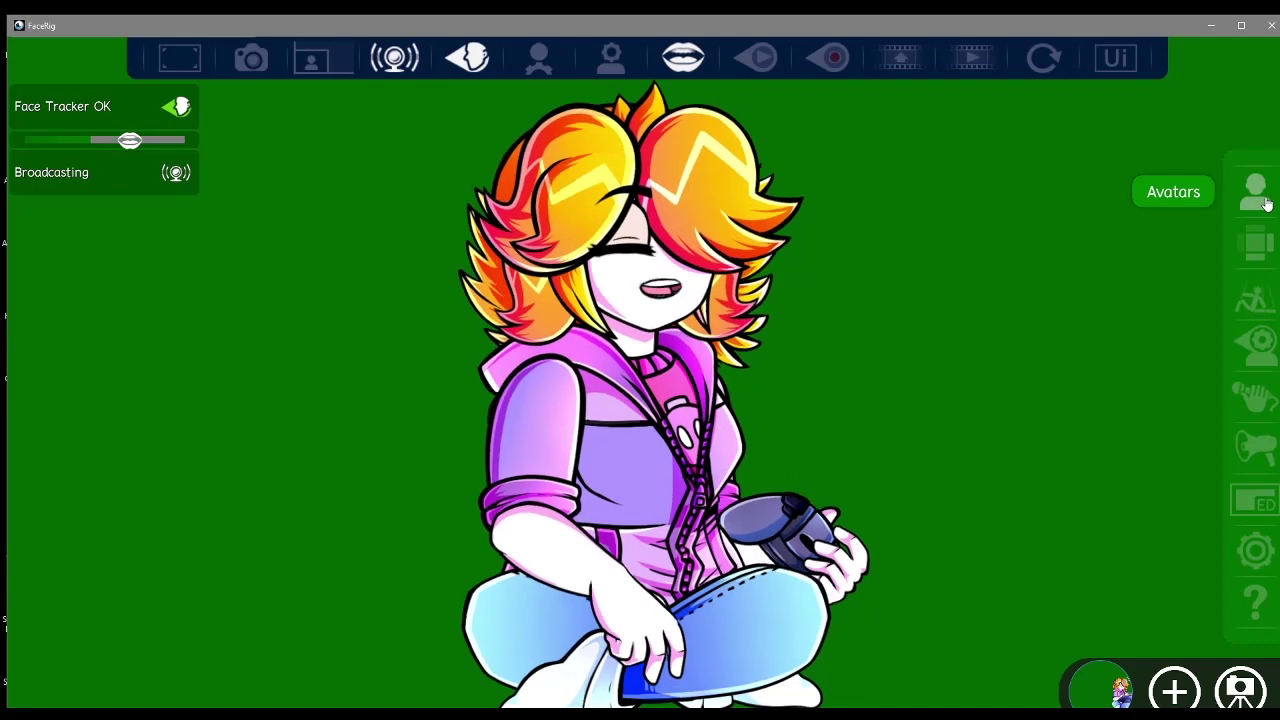
- In FaceRig, check the Enable Custom Actions setting in the avatar's behaviour options and close them
left_click(1258, 193)
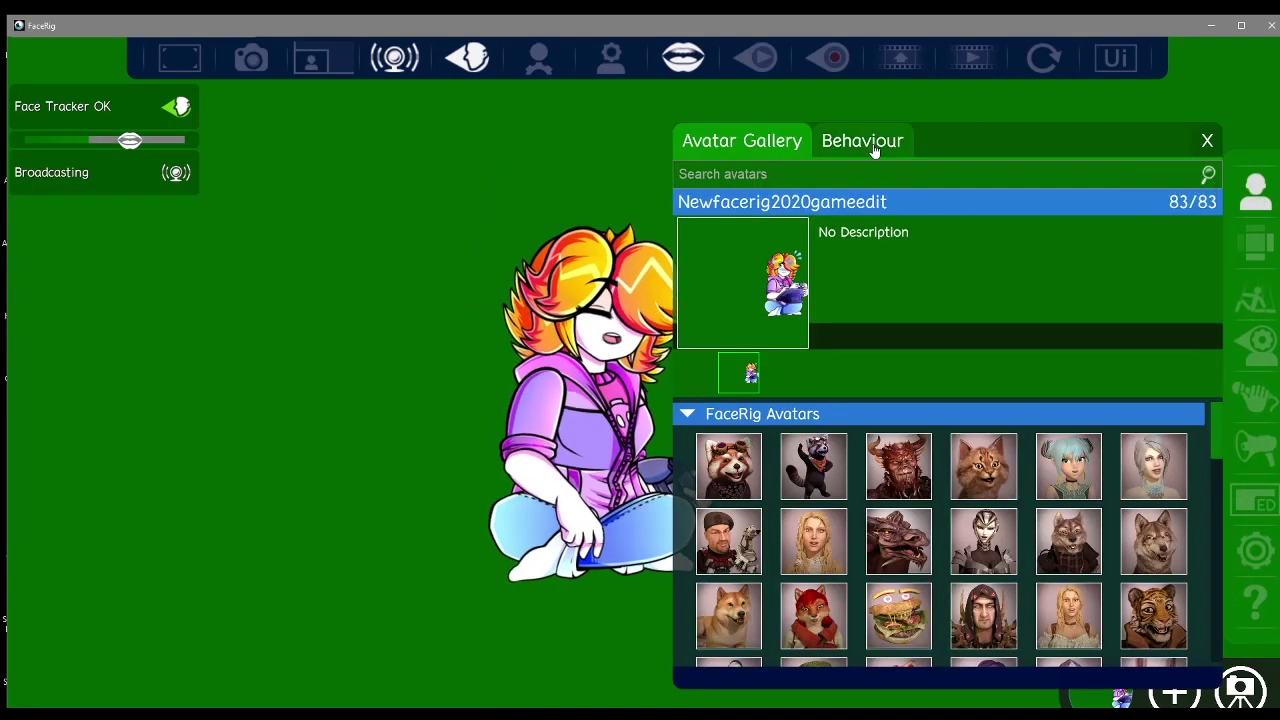
left_click(874, 146)
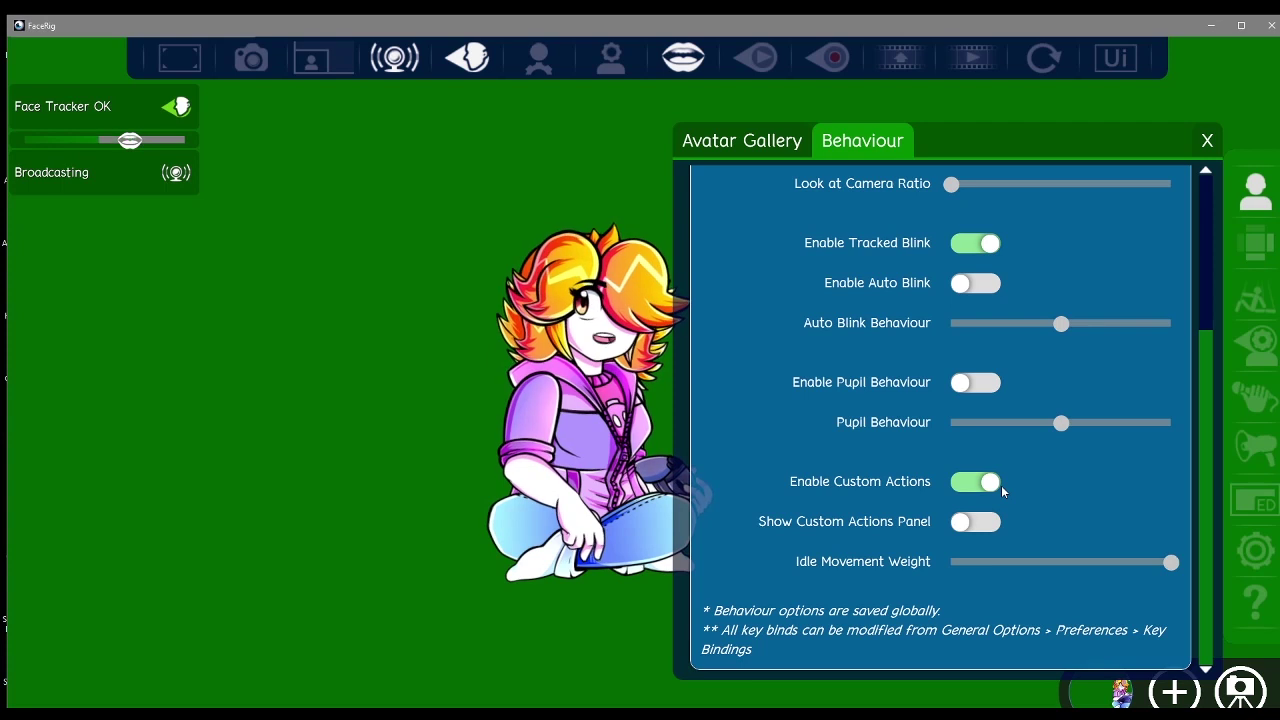
key("Escape")
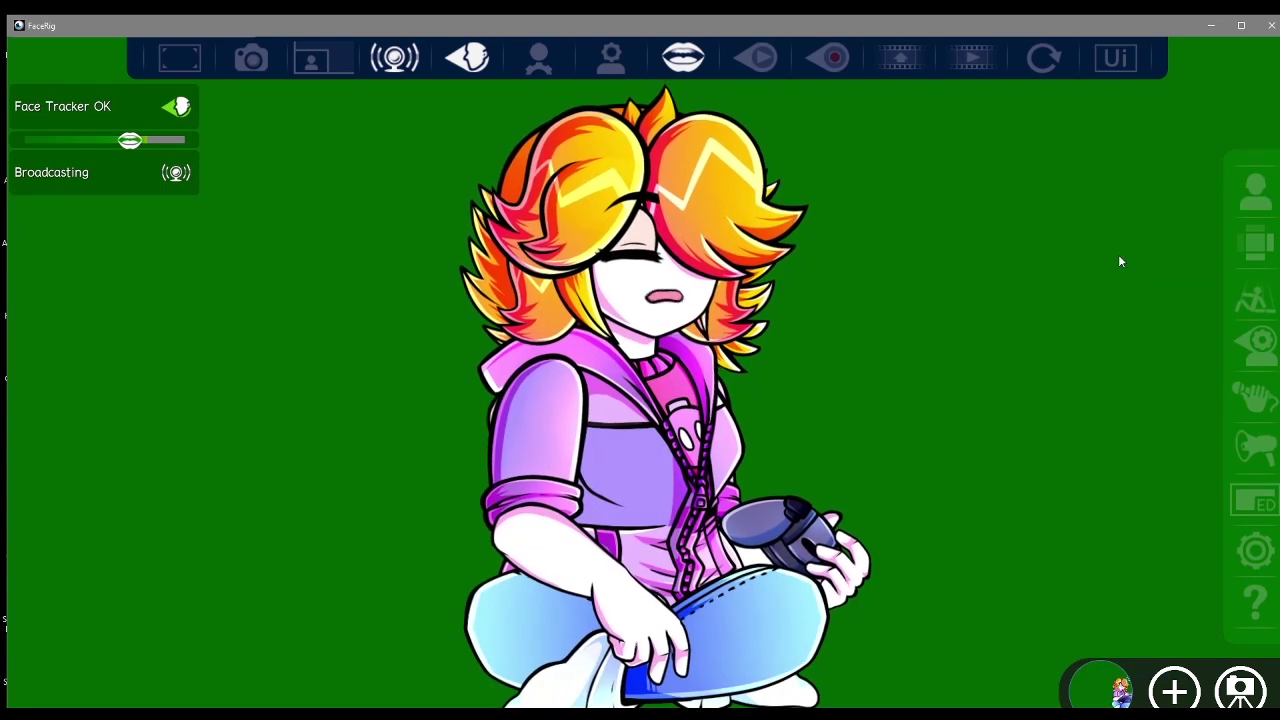